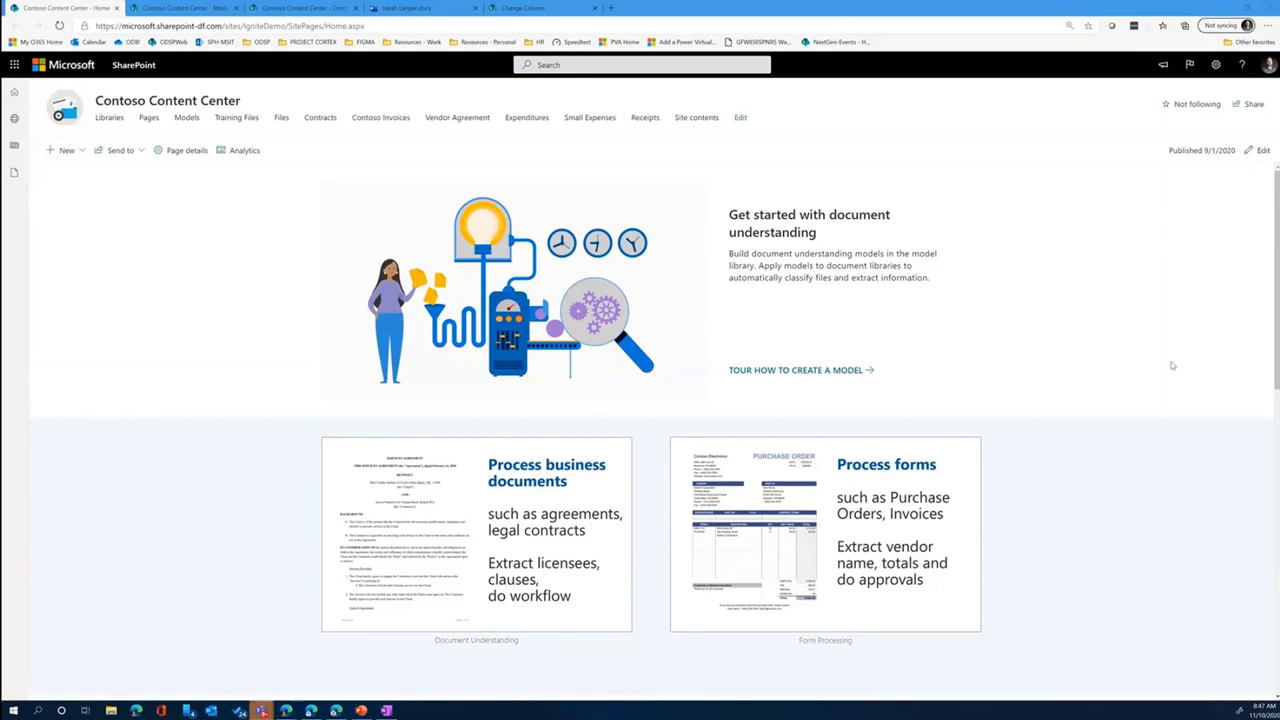
- Scroll through the Analytics and Model sections, then open the Models library
scroll(1231, 357, down, 5)
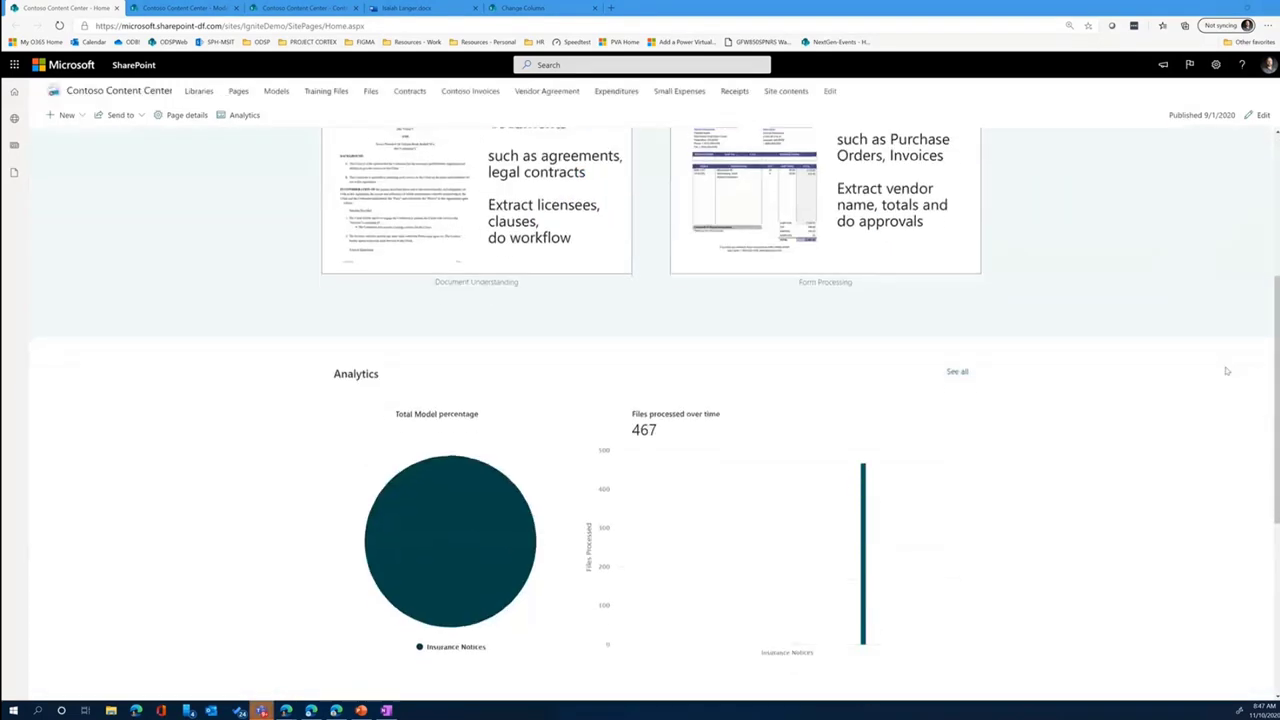
scroll(1226, 371, down, 1)
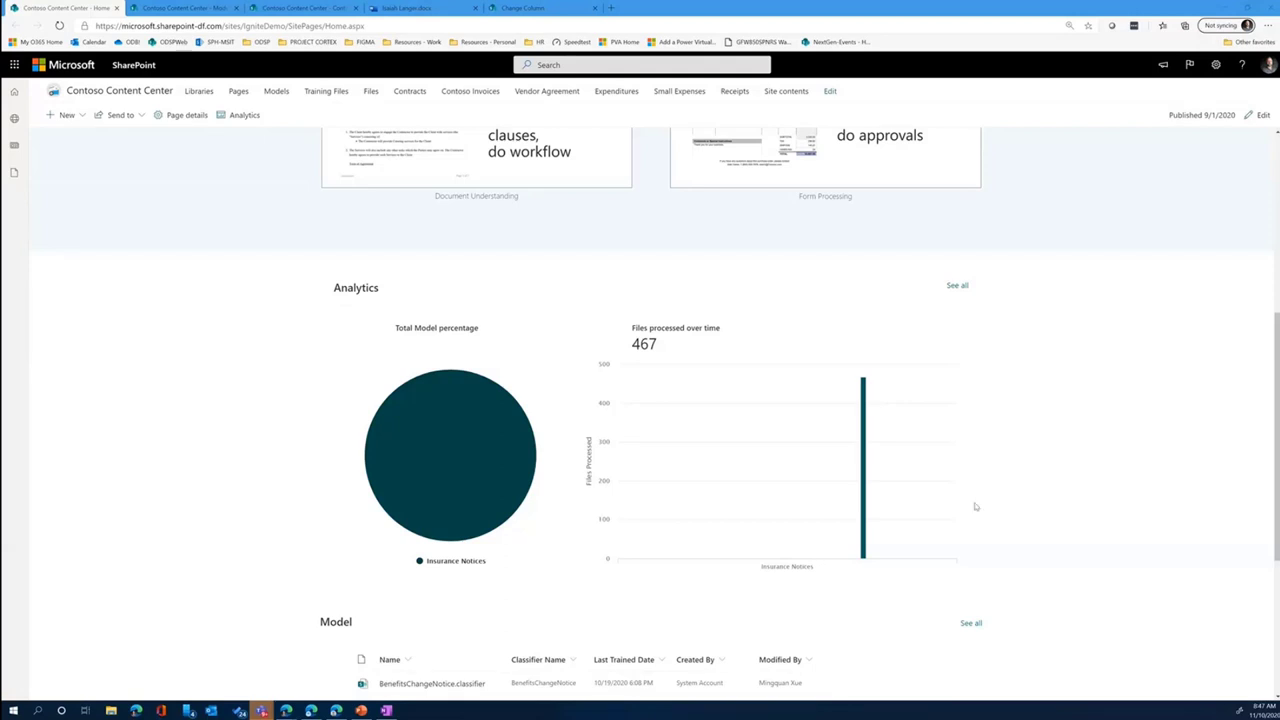
mouse_move(875, 506)
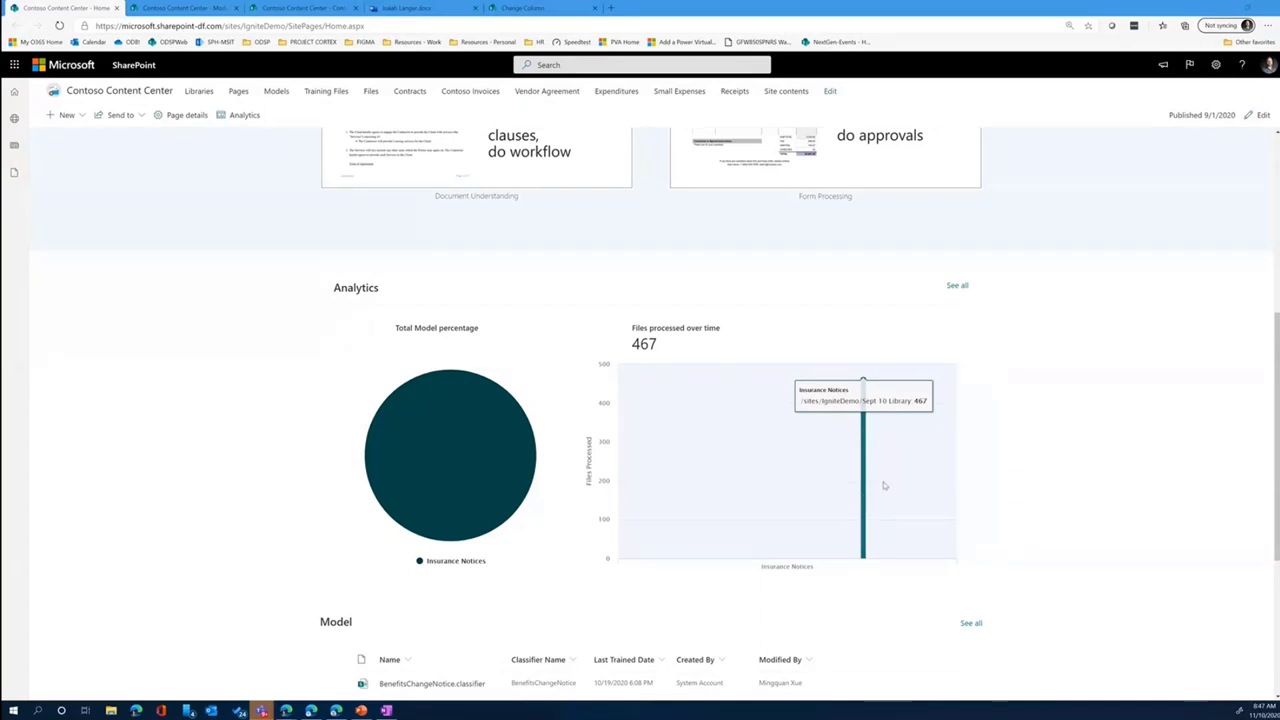
scroll(1140, 399, down, 1)
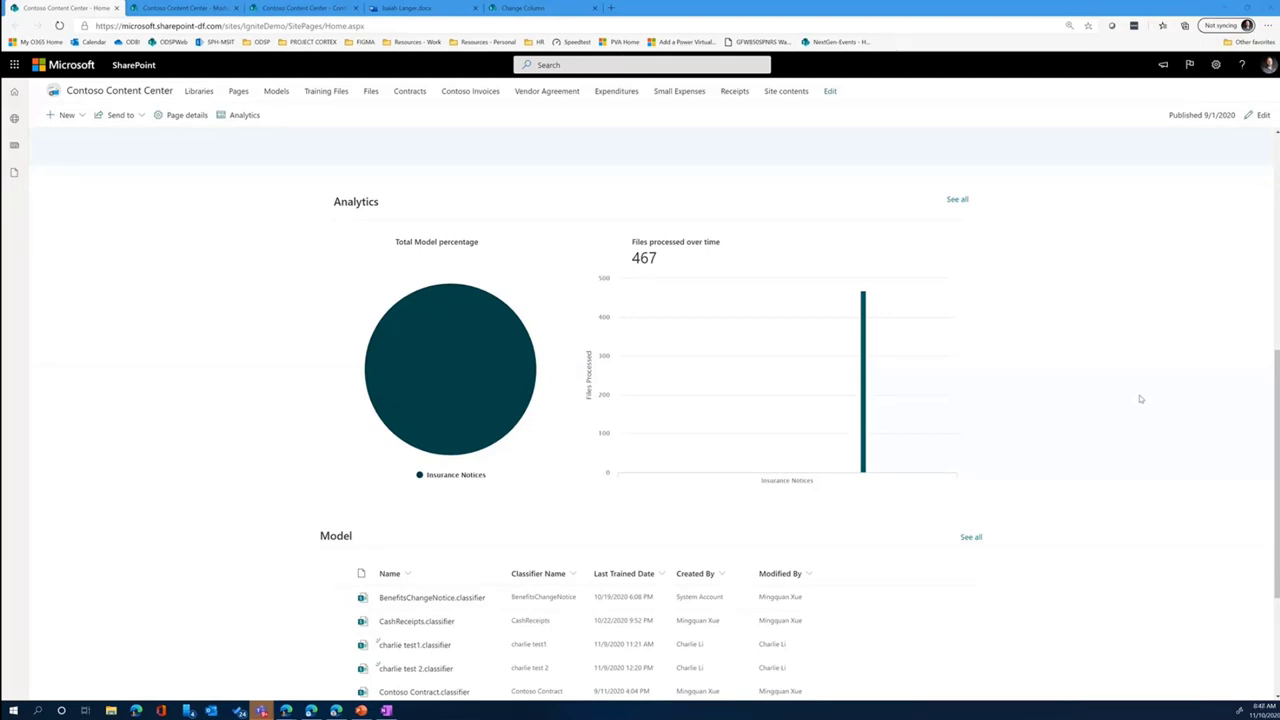
scroll(1140, 399, up, 3)
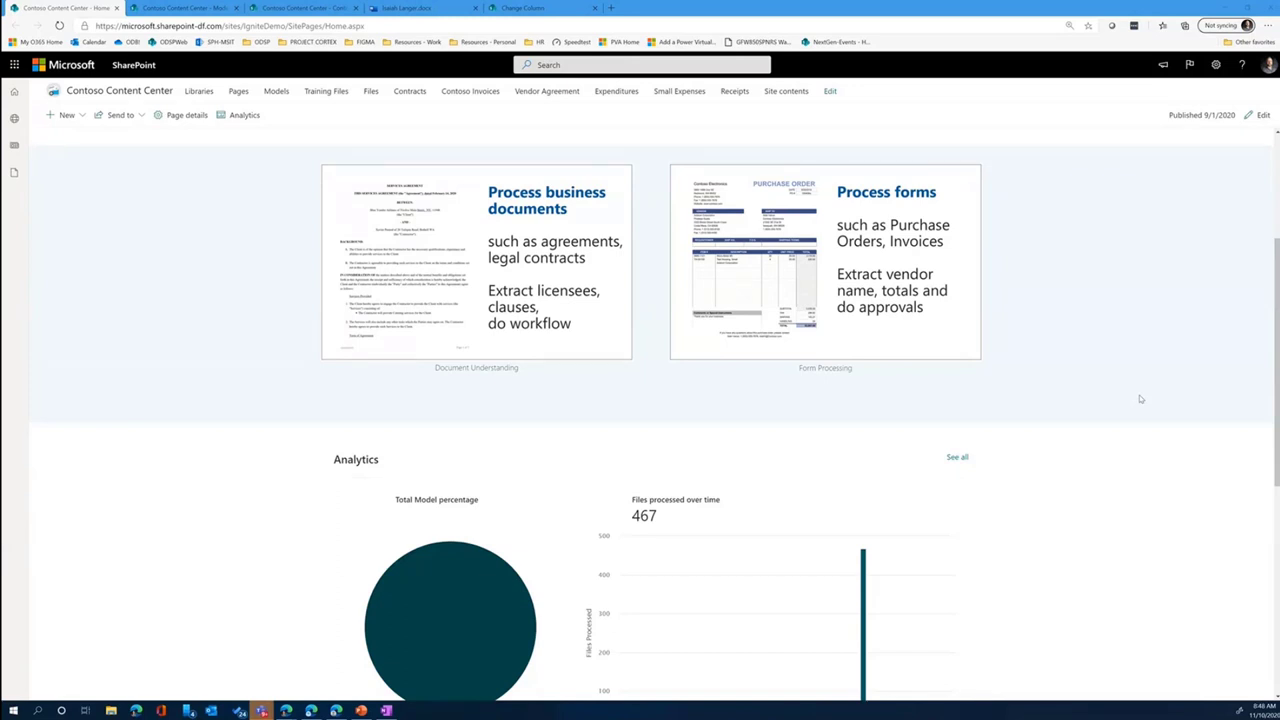
click(275, 92)
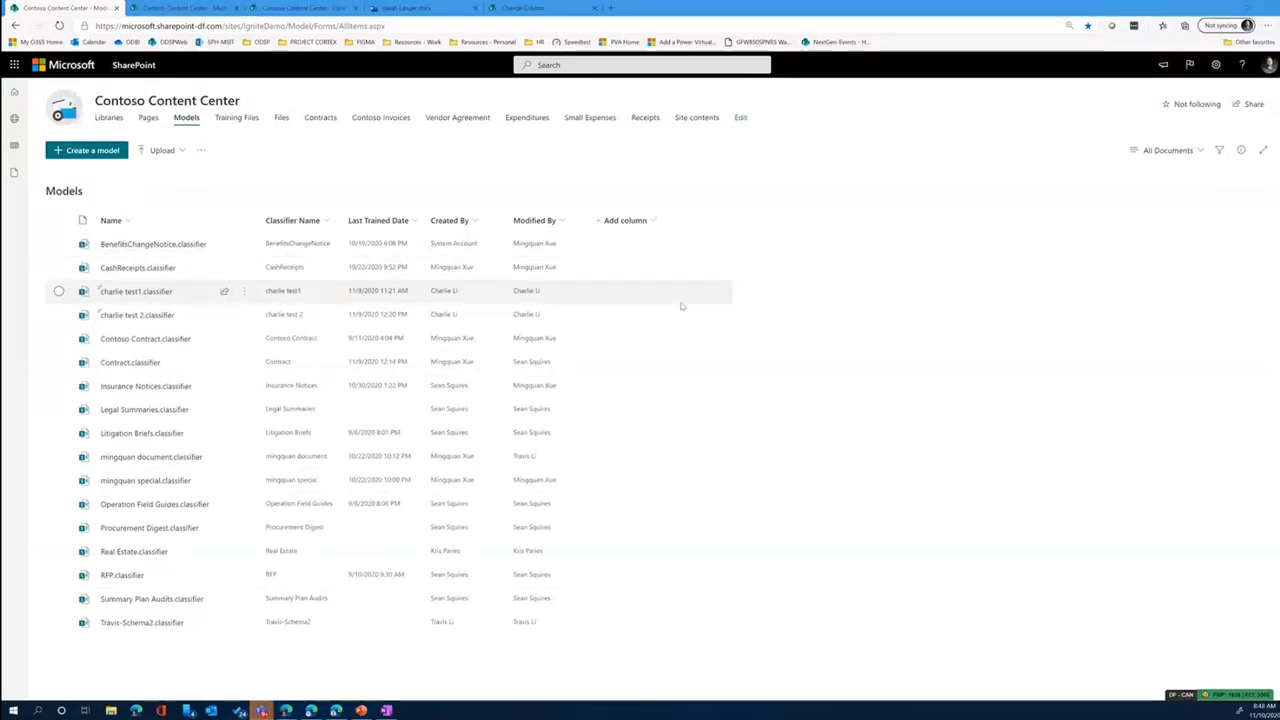
- Move the Processing Center window aside and open BenefitsChangeNotice.classifier from the Models list
key(alt+Tab)
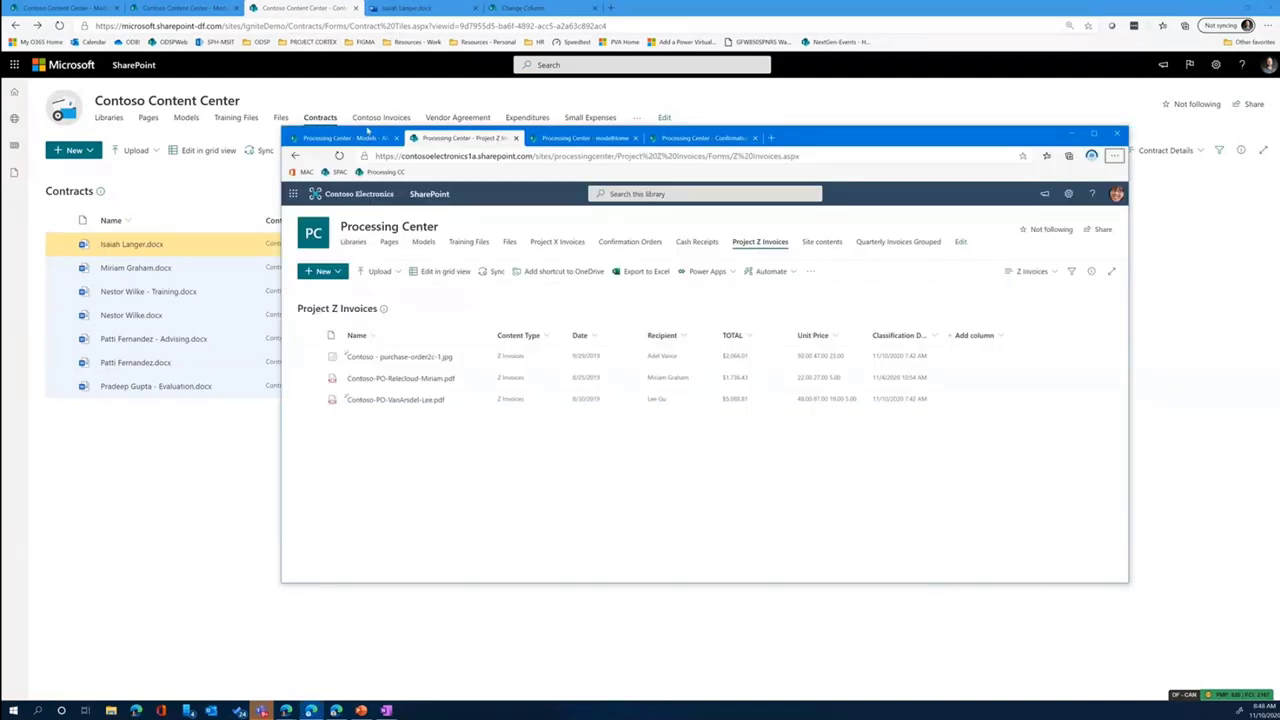
drag(810, 142, 884, 477)
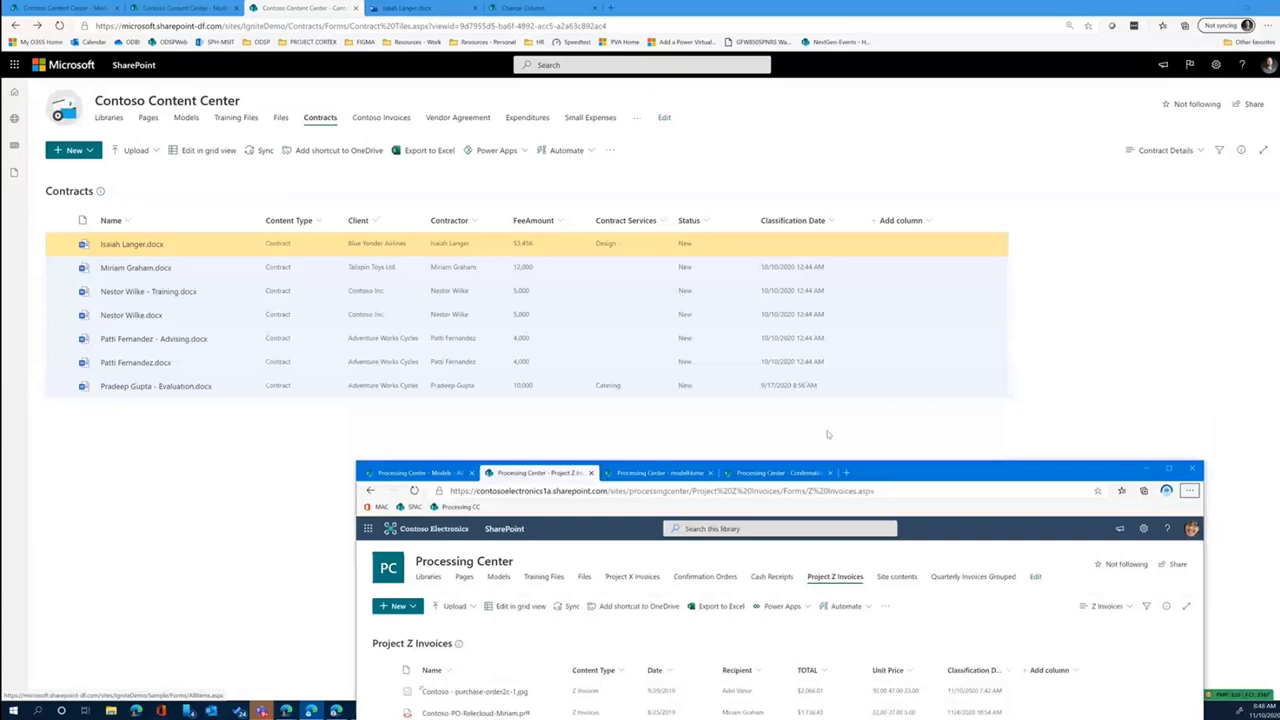
click(73, 7)
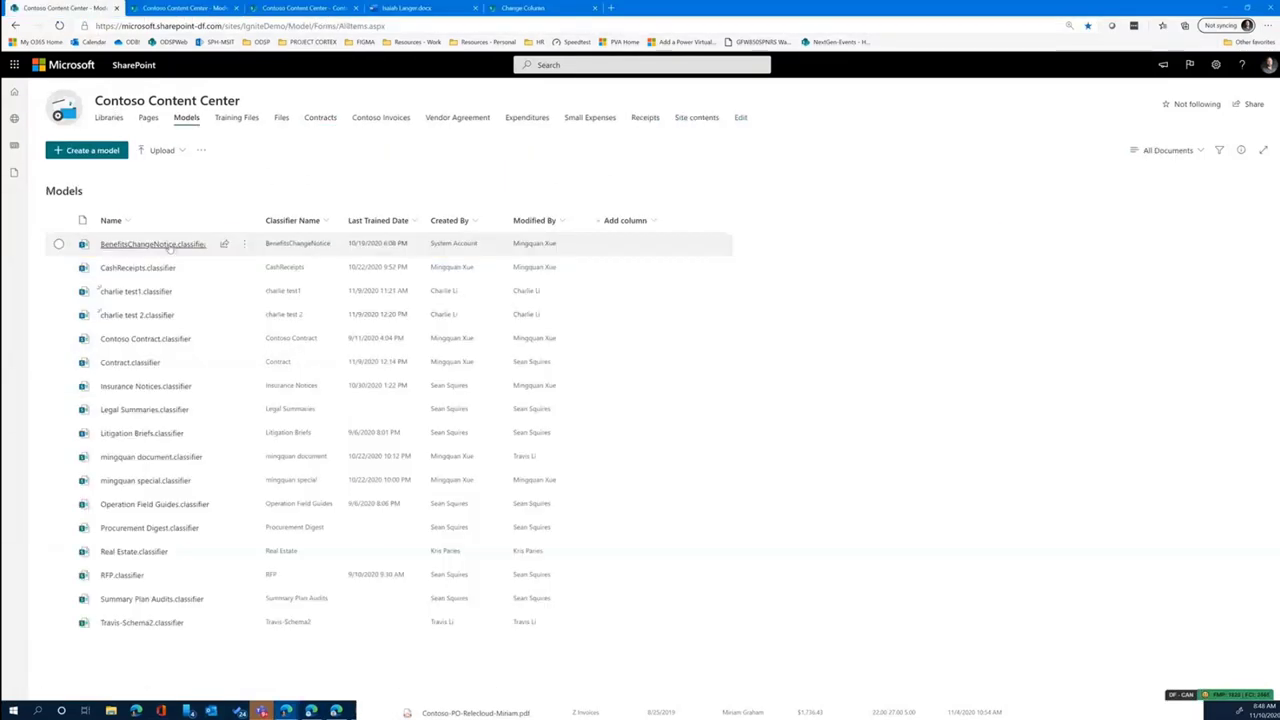
mouse_move(170, 249)
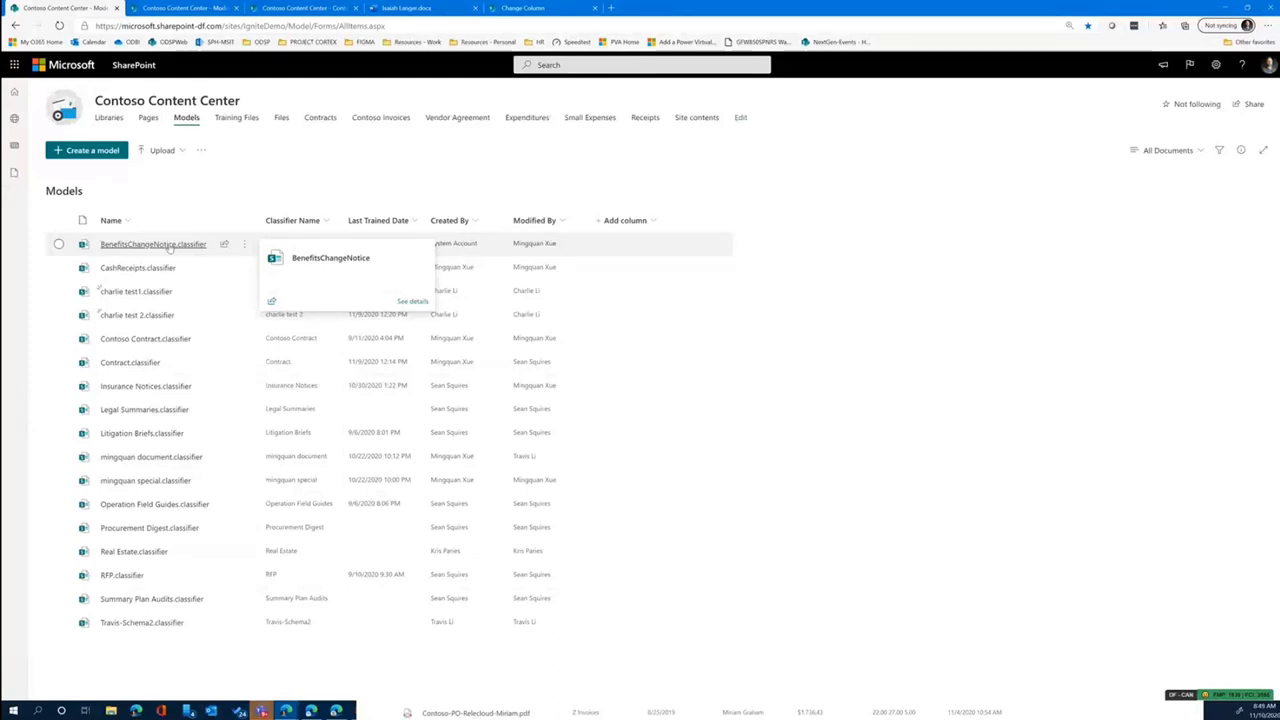
click(162, 246)
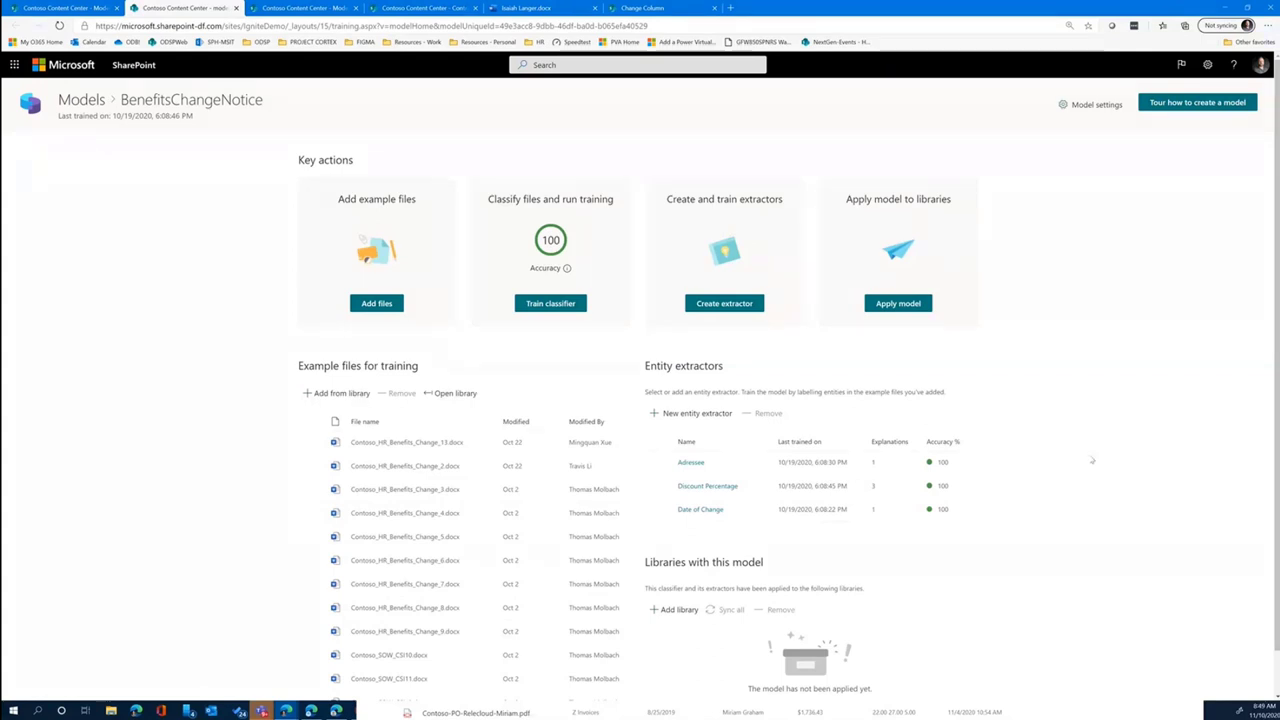
- Scroll the BenefitsChangeNotice model page down to its example training files and extractors
scroll(1091, 470, down, 1)
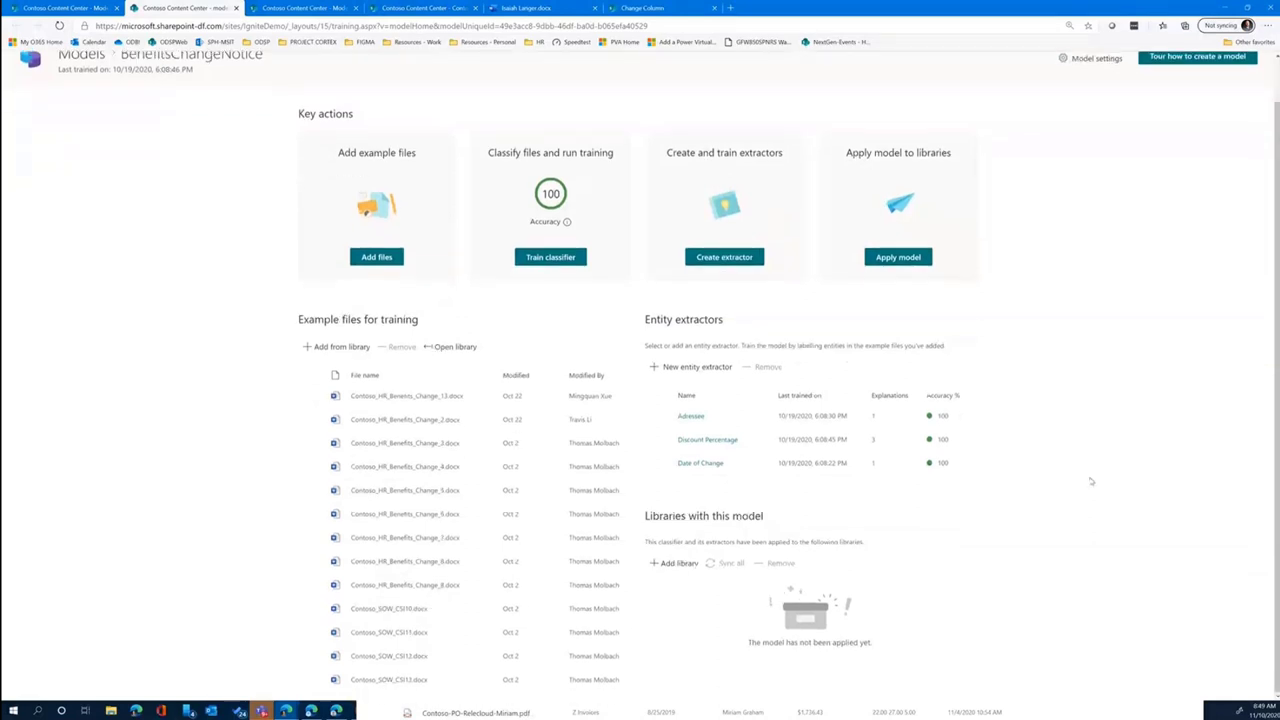
click(552, 258)
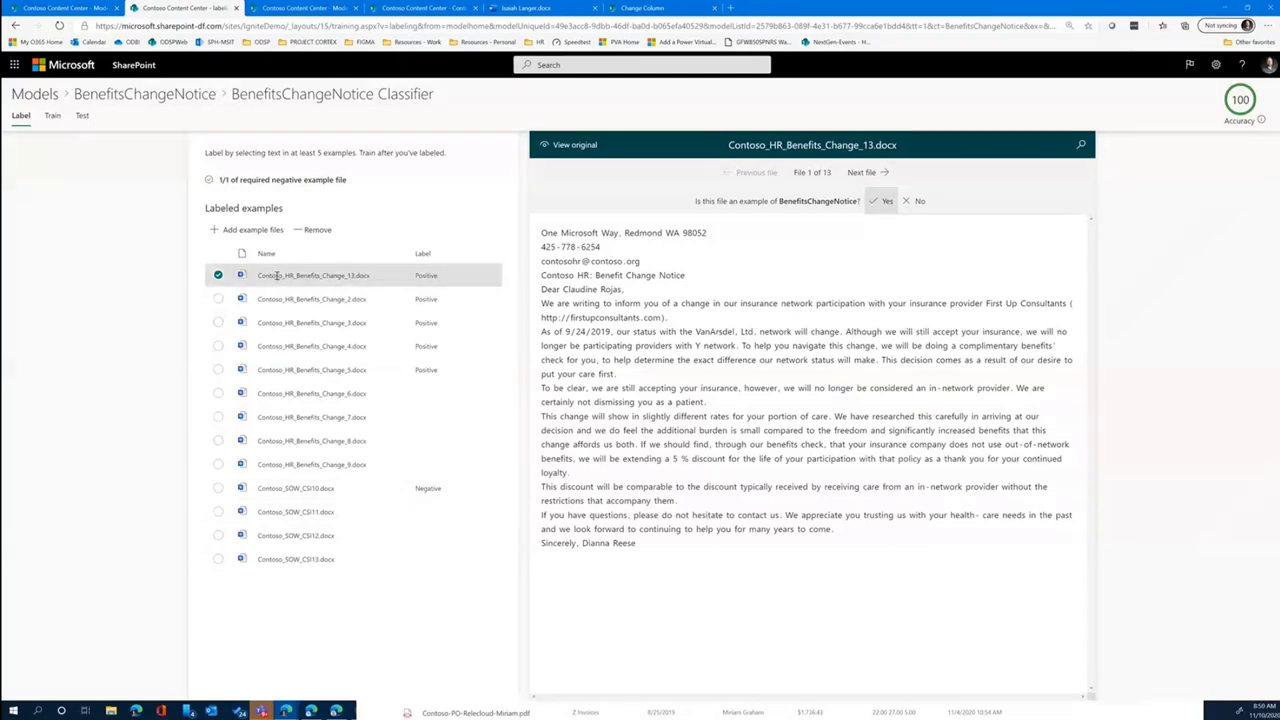
click(120, 94)
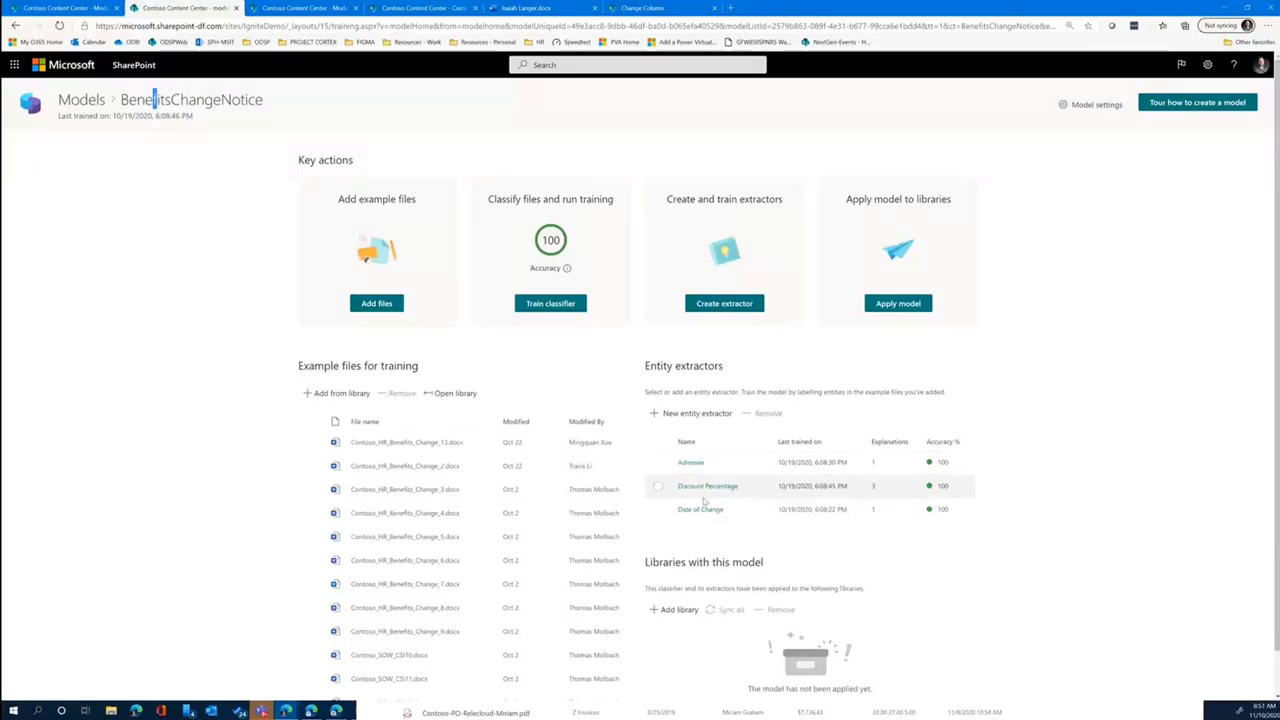
- Relabel 9/24/2019 in the 'As of' line for the Date of Change extractor, then train it
click(701, 510)
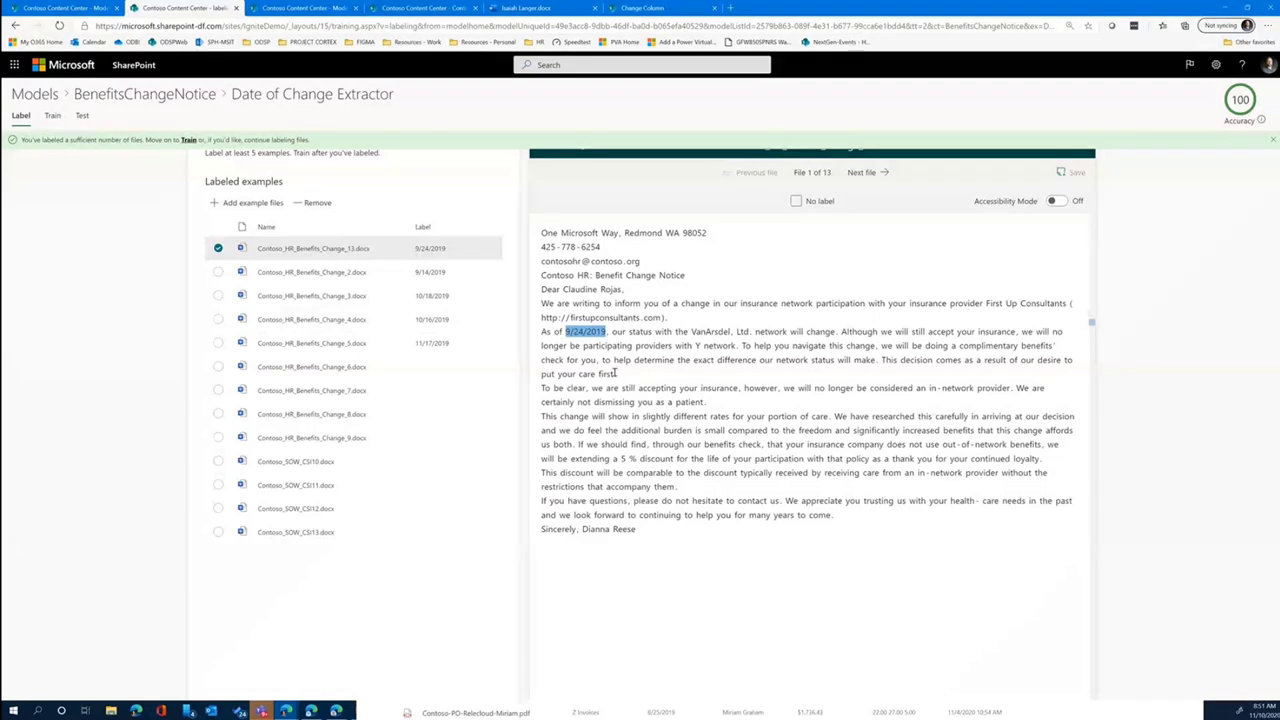
click(586, 319)
click(586, 319)
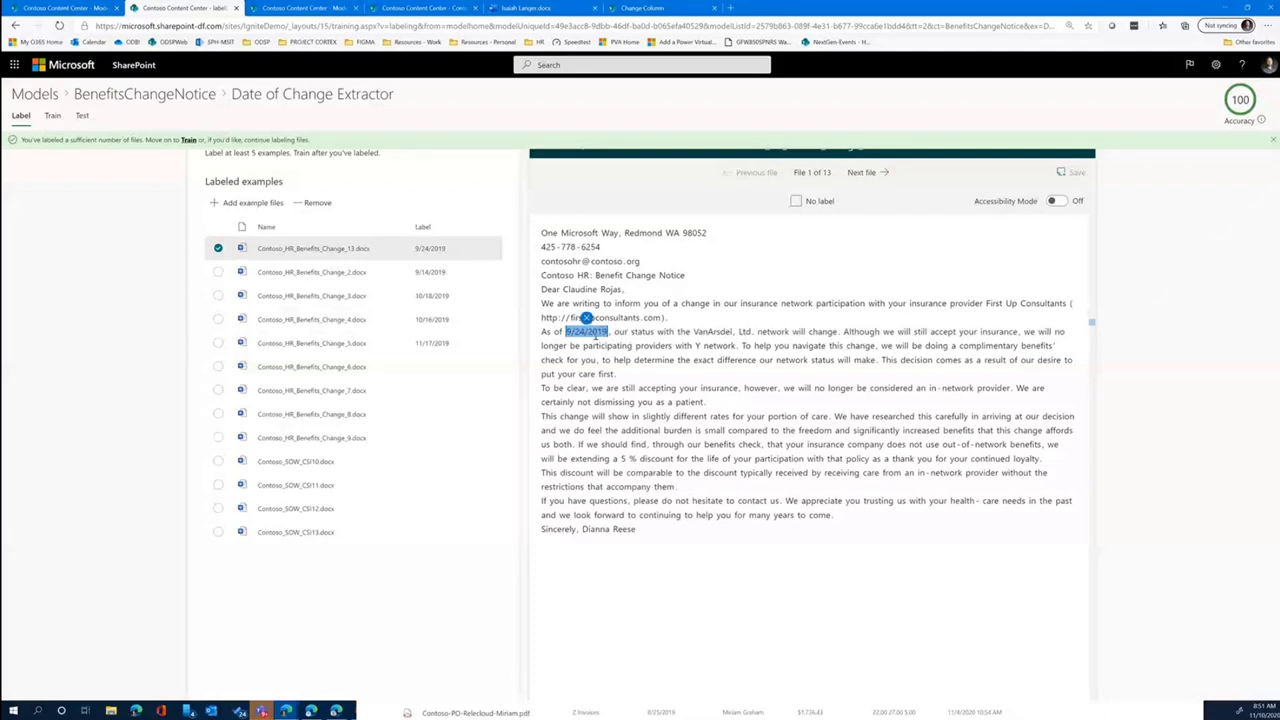
click(586, 319)
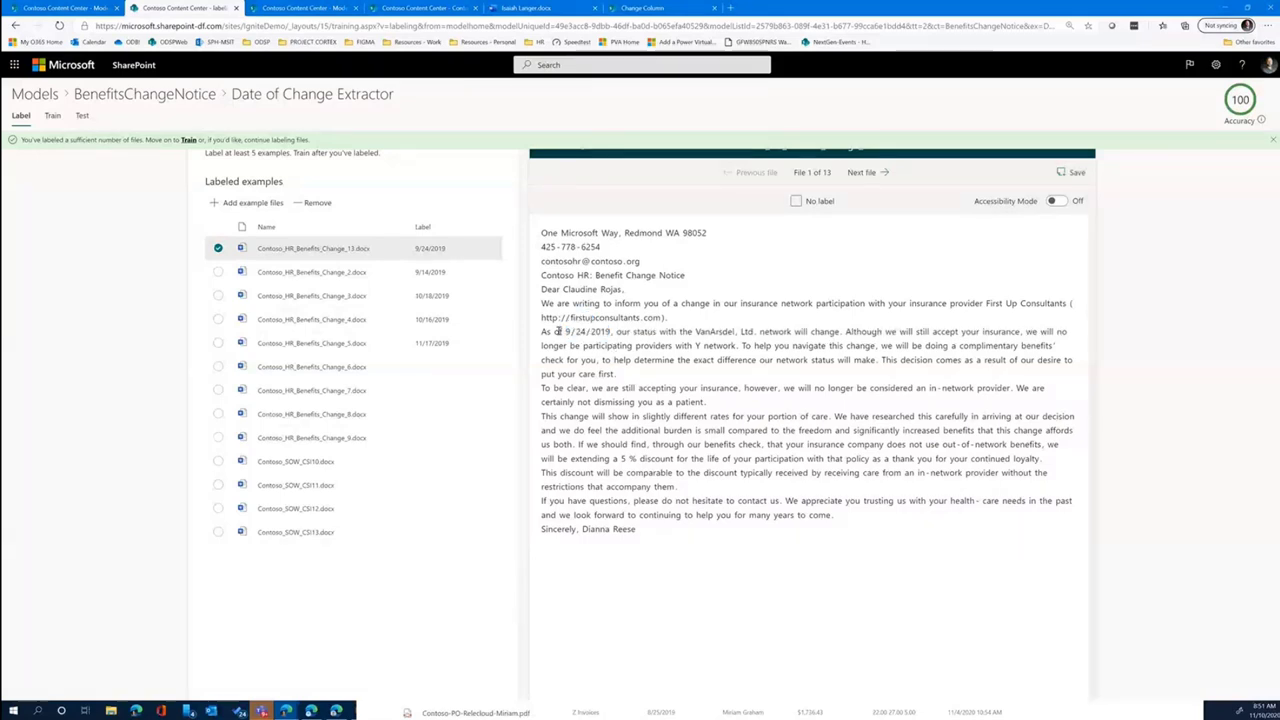
drag(564, 331, 611, 332)
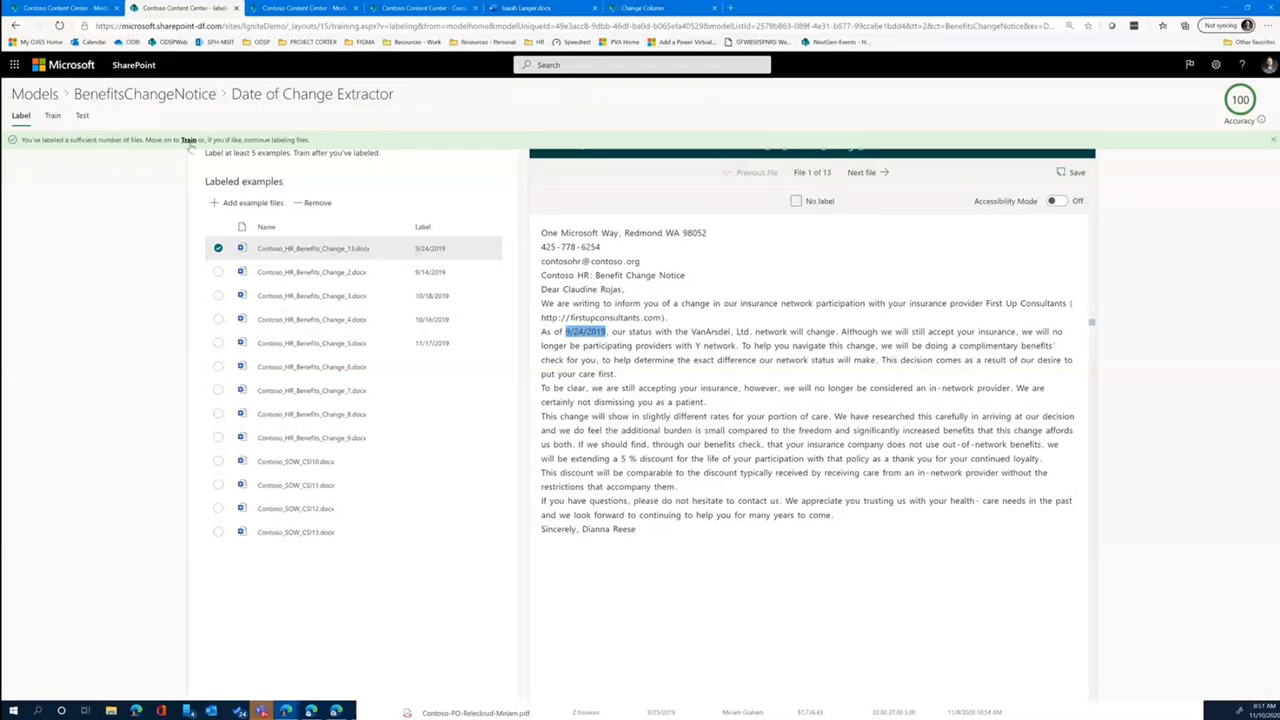
click(187, 139)
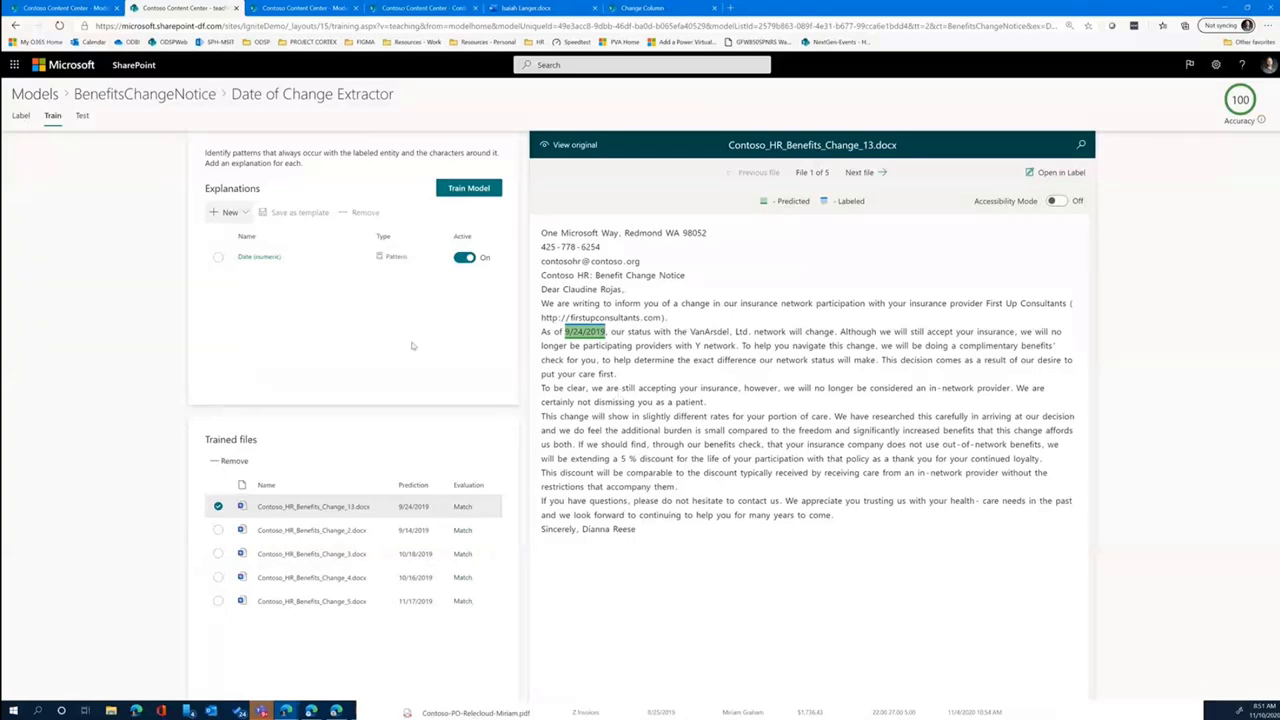
click(245, 219)
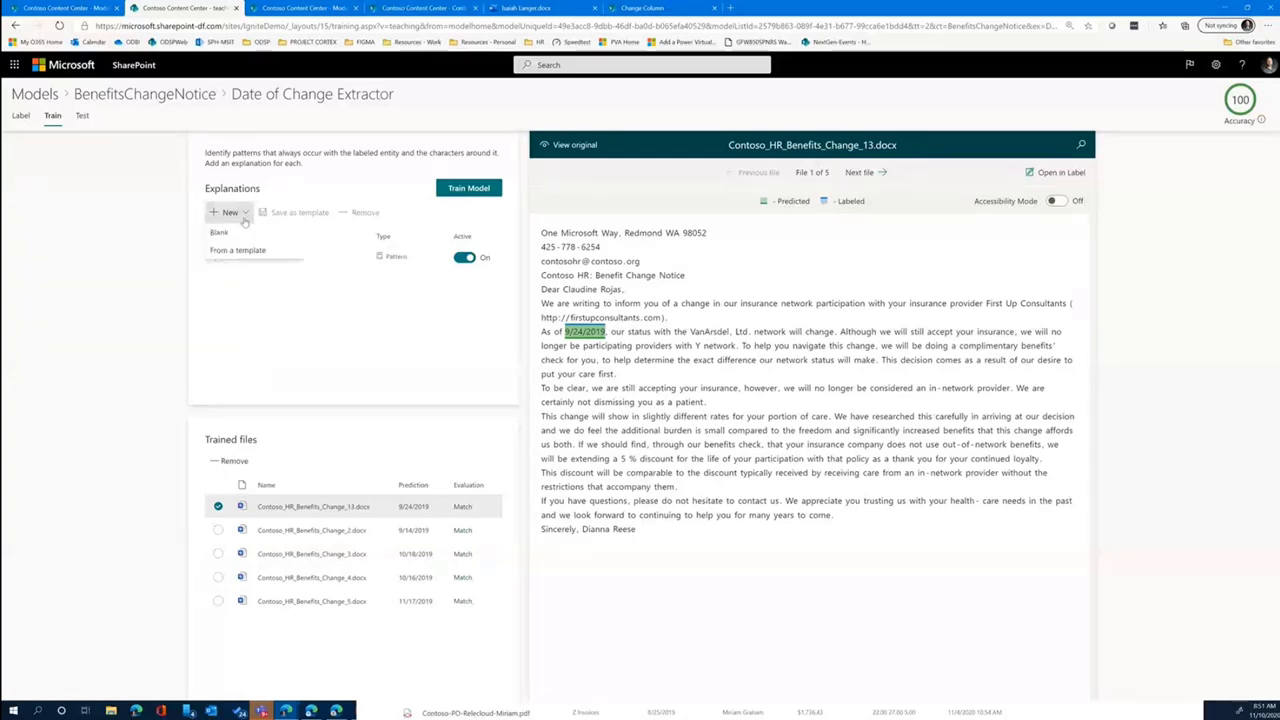
click(242, 232)
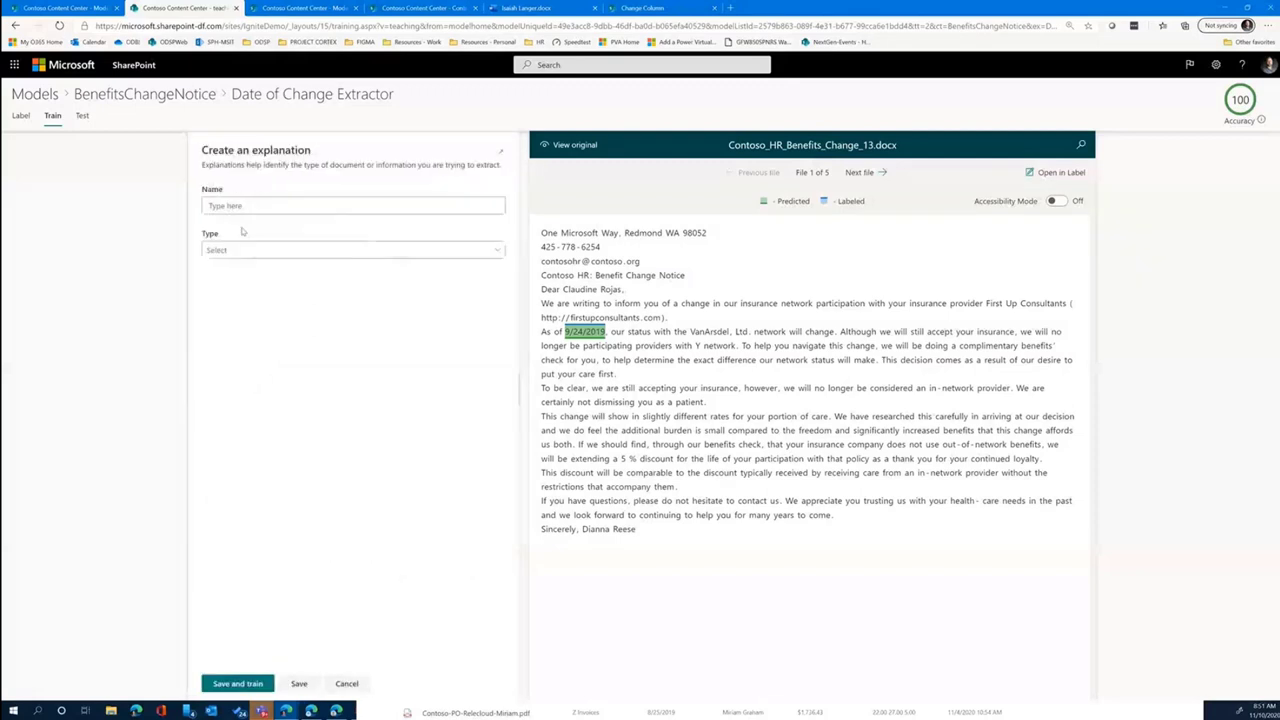
click(246, 207)
click(252, 252)
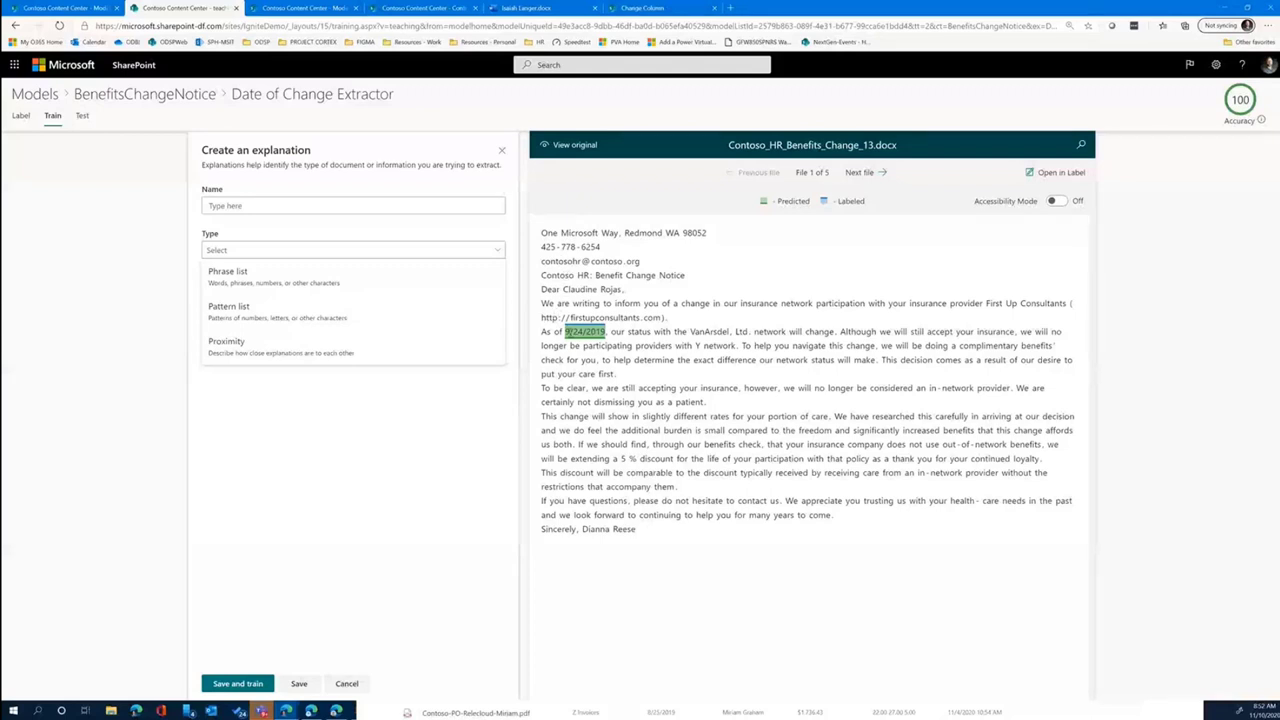
click(438, 393)
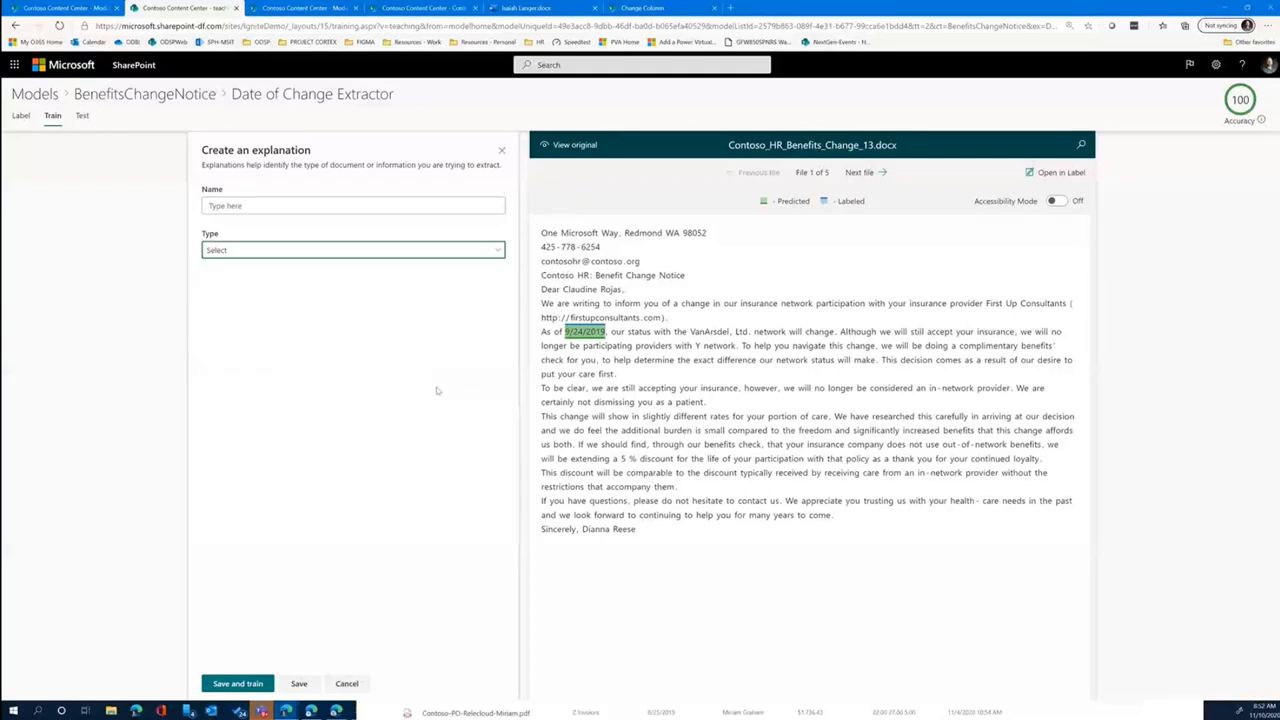
click(345, 683)
click(262, 258)
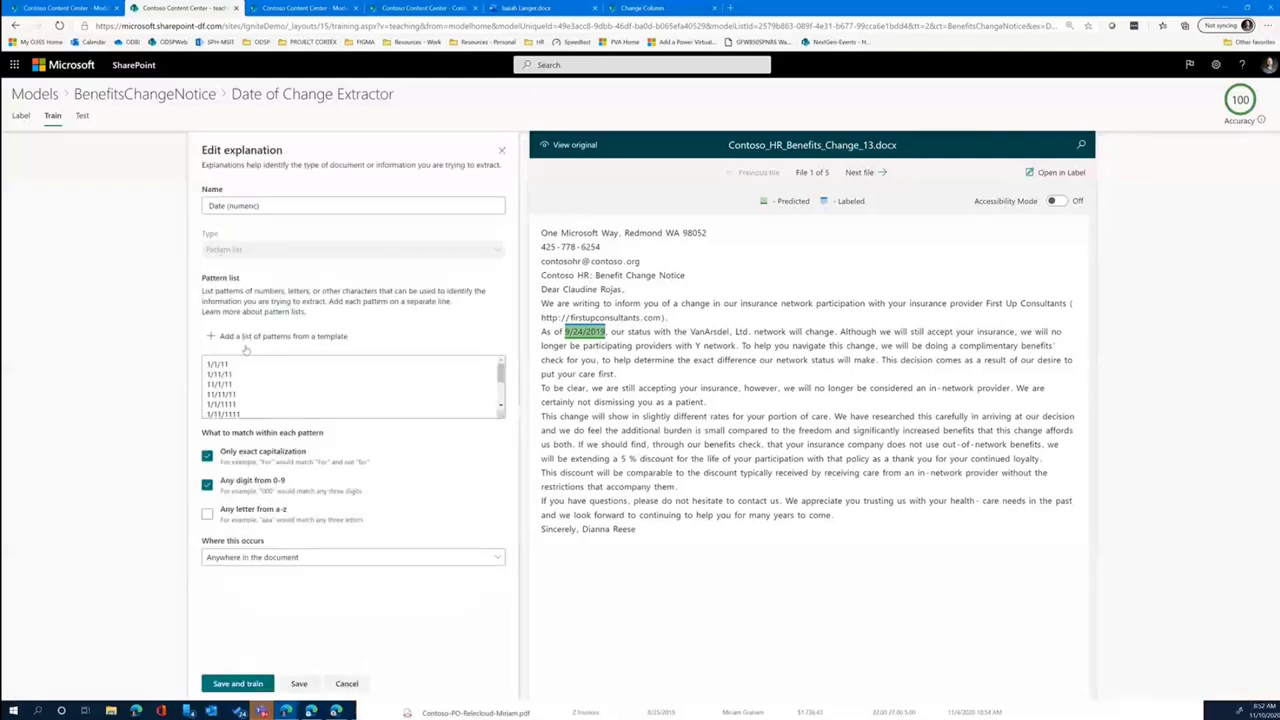
scroll(249, 366, down, 2)
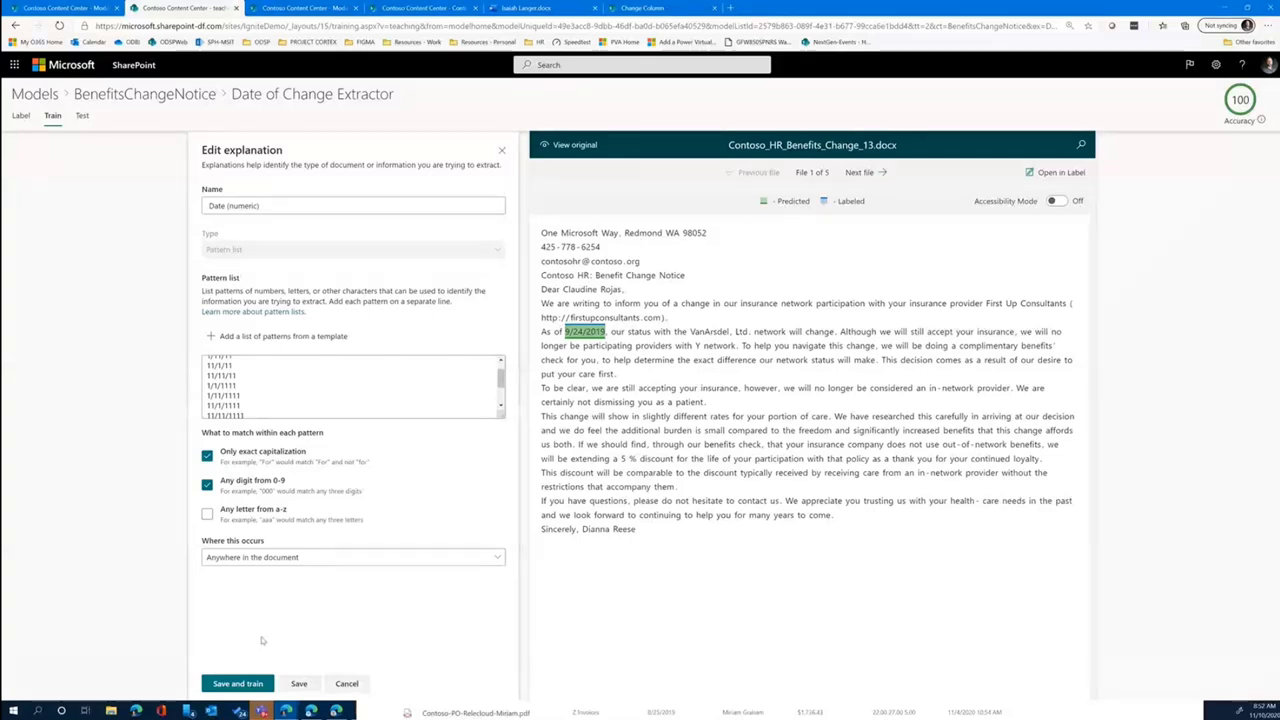
click(352, 686)
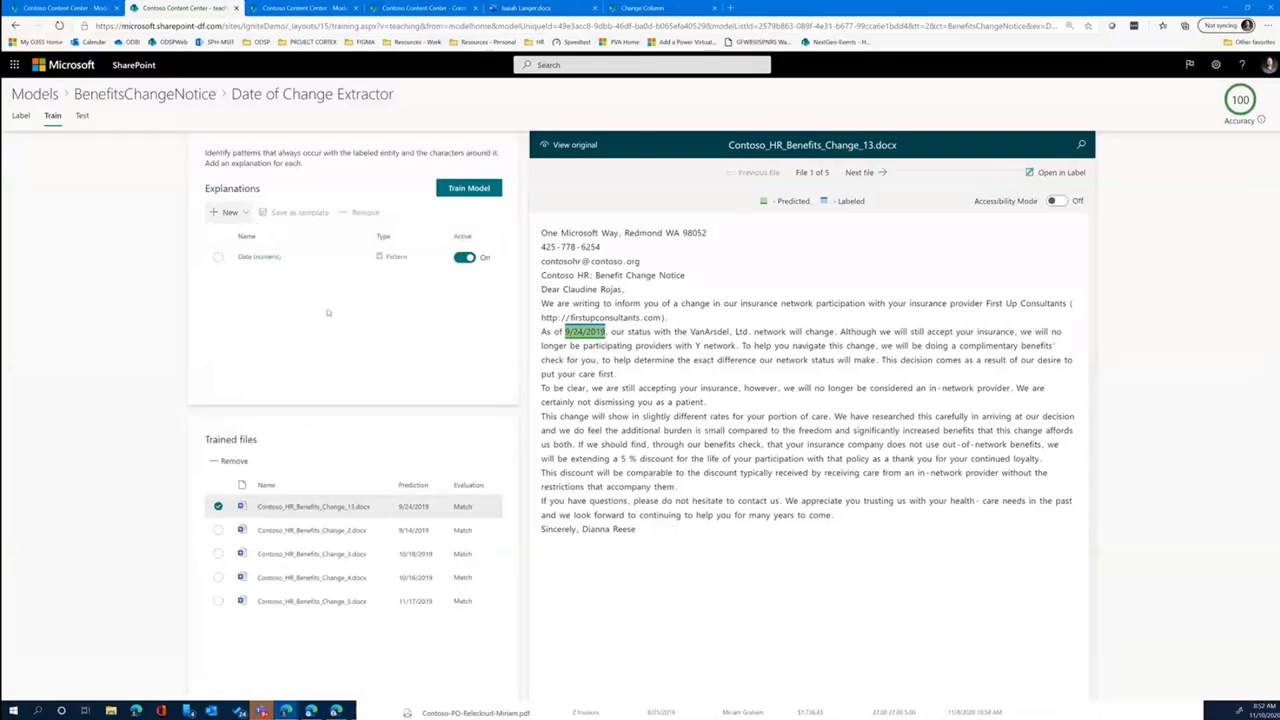
click(231, 212)
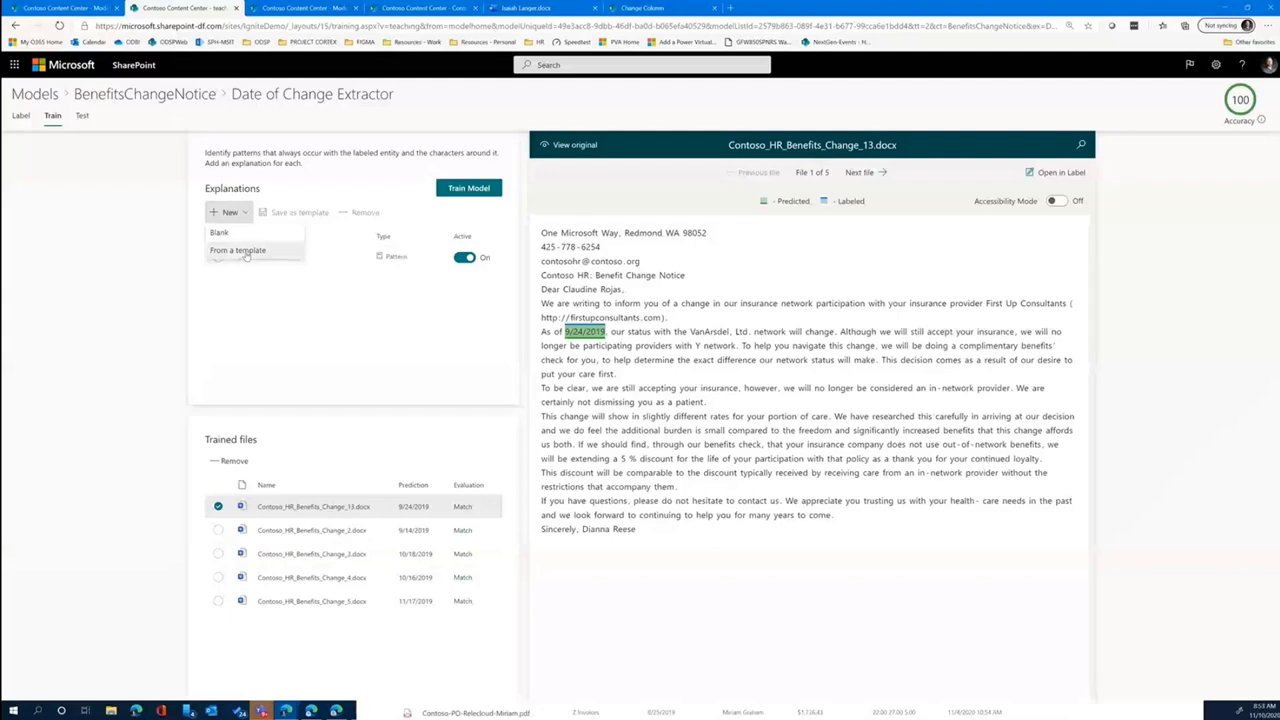
- Add a new explanation from the Number template, after previewing Zip code and Phone number
click(243, 251)
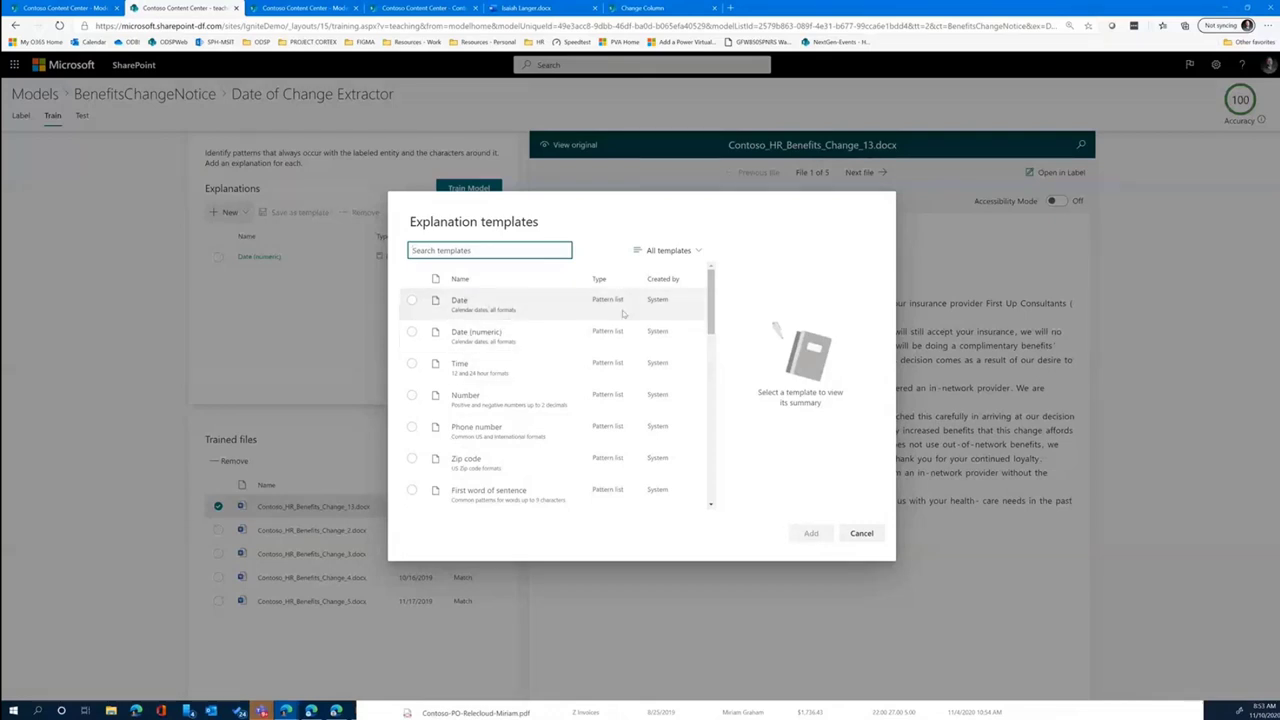
scroll(567, 401, down, 2)
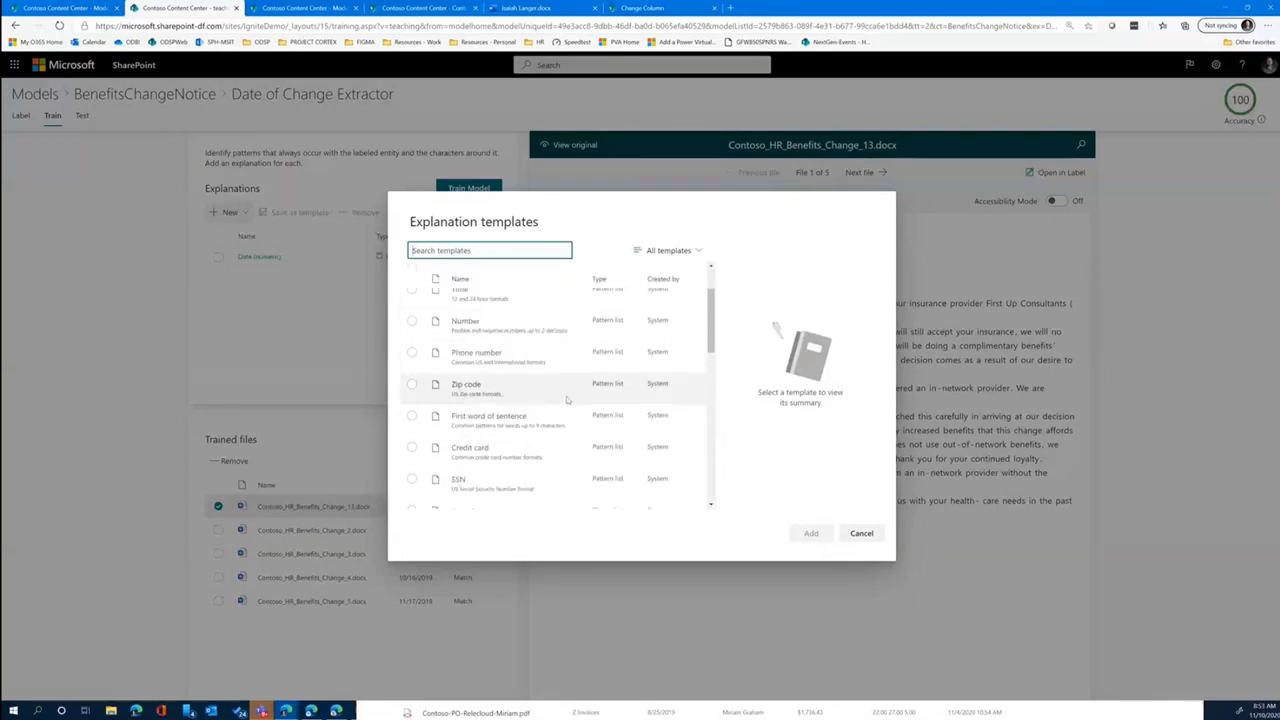
click(538, 385)
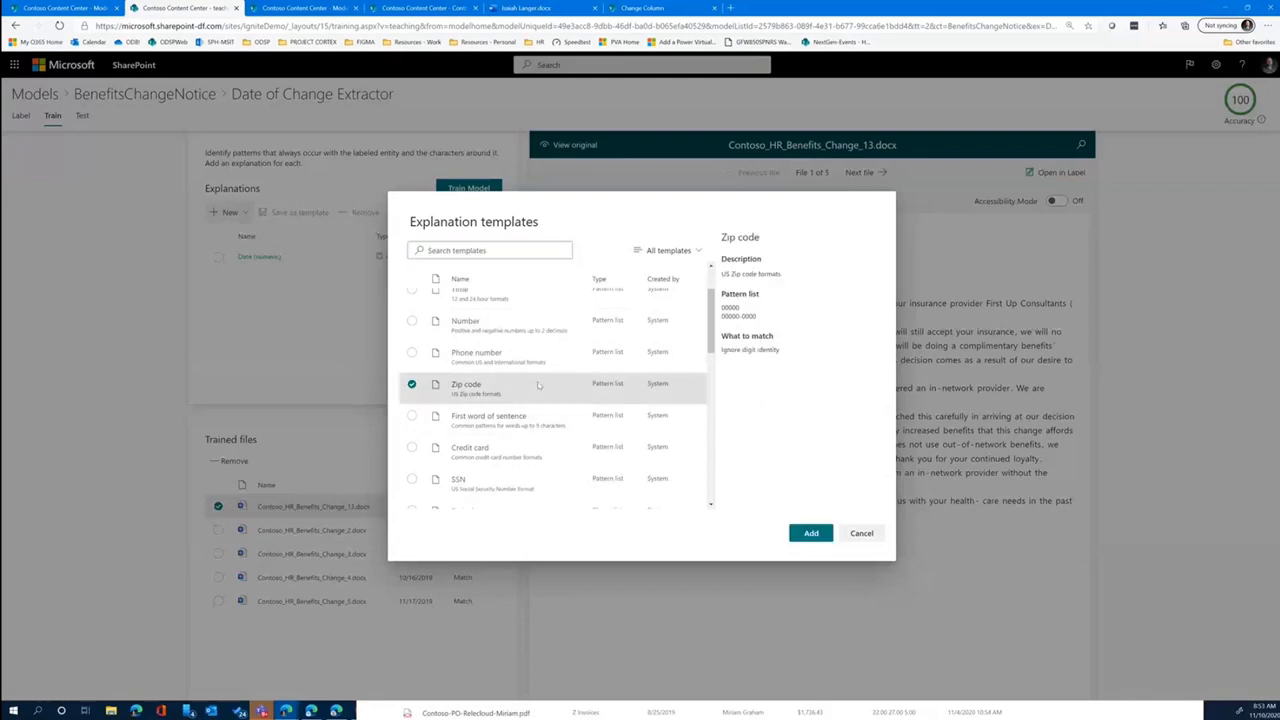
click(536, 360)
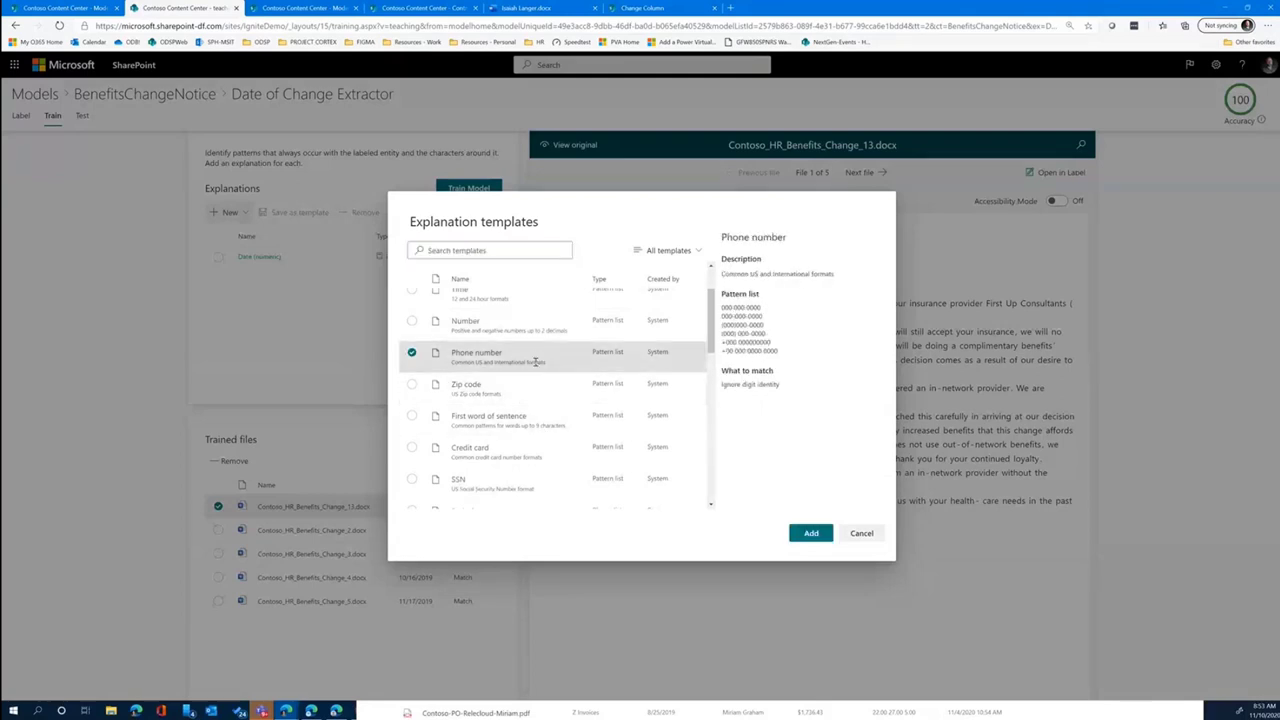
click(532, 328)
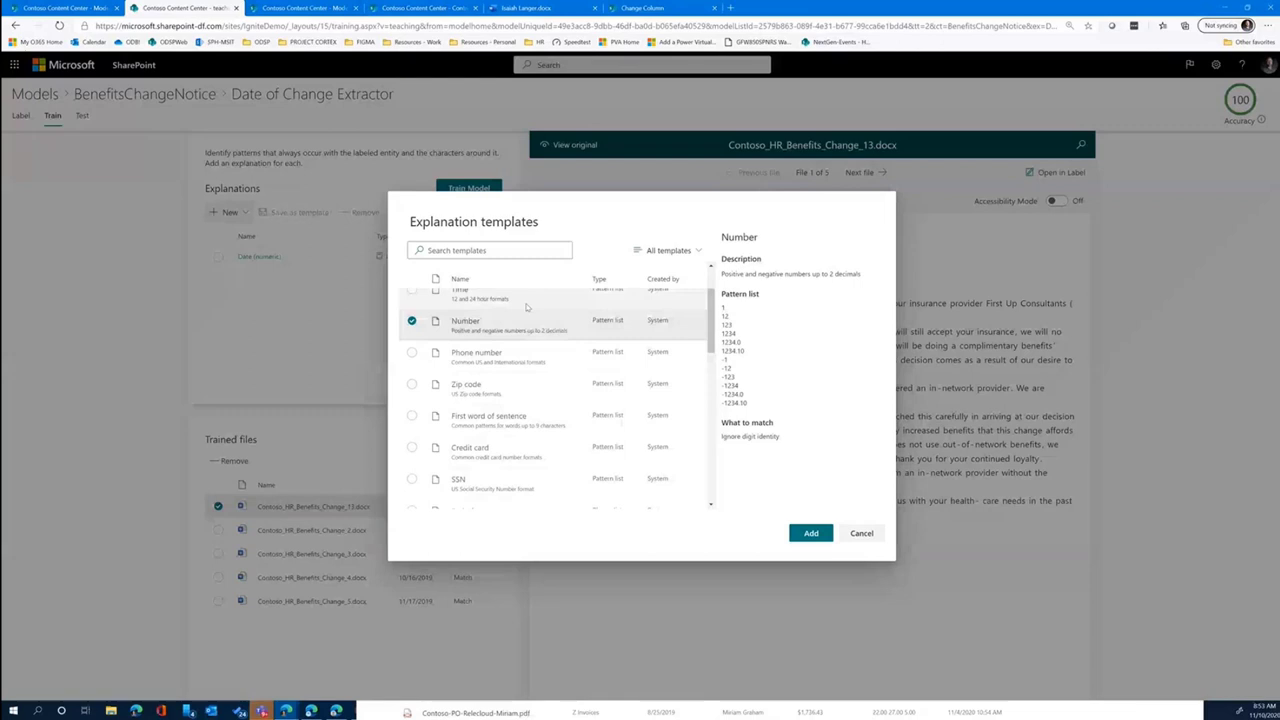
click(811, 533)
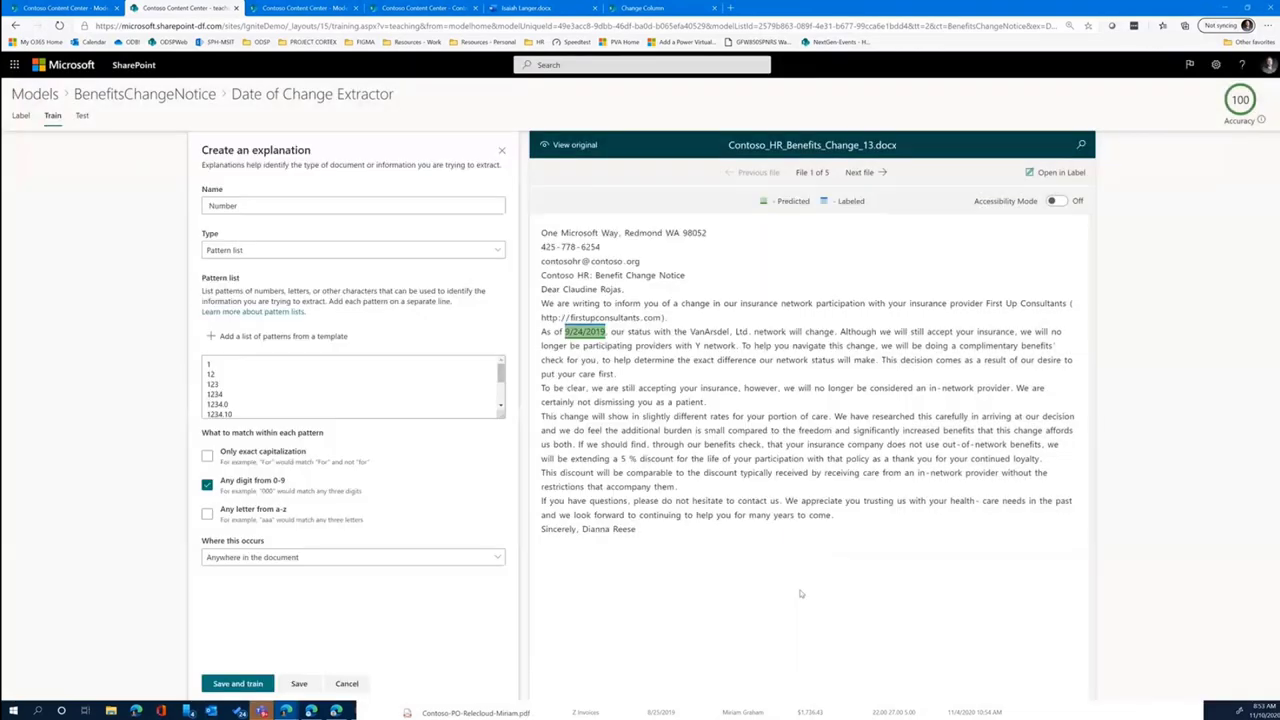
- Delete the 12 pattern, save the Number explanation and activate it in Explanations
drag(221, 374, 204, 374)
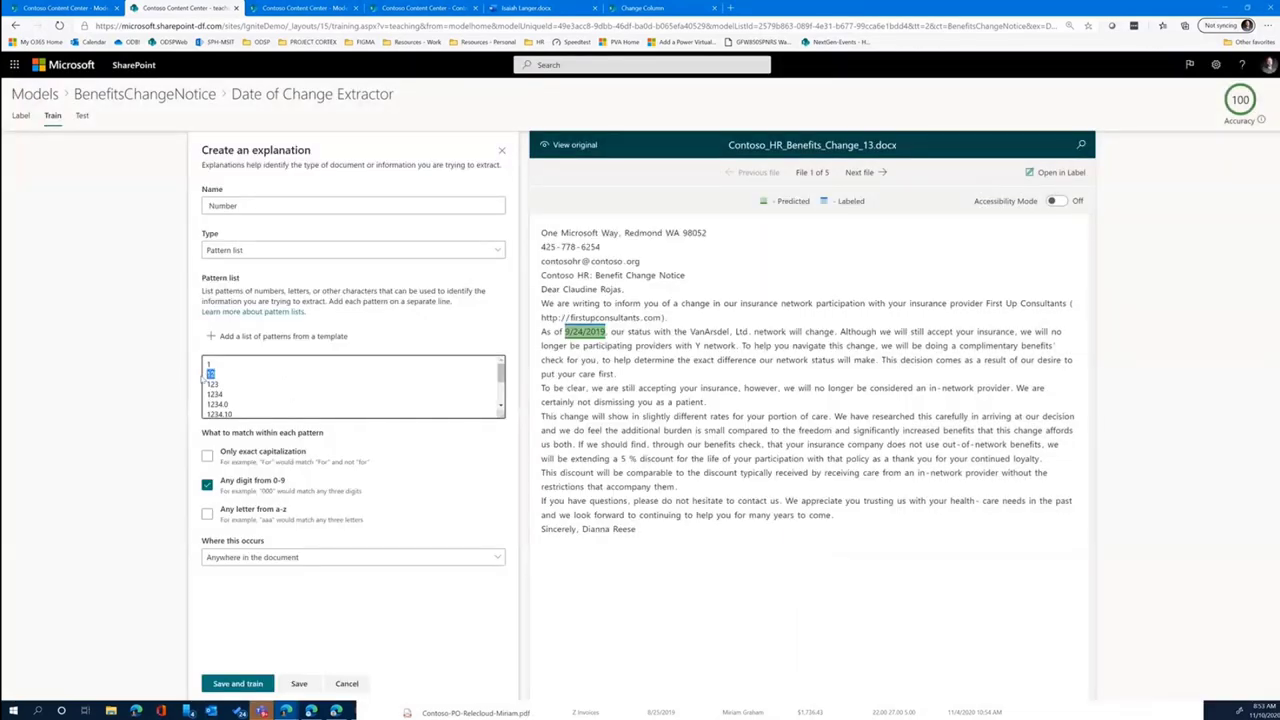
key(BackSpace)
click(298, 684)
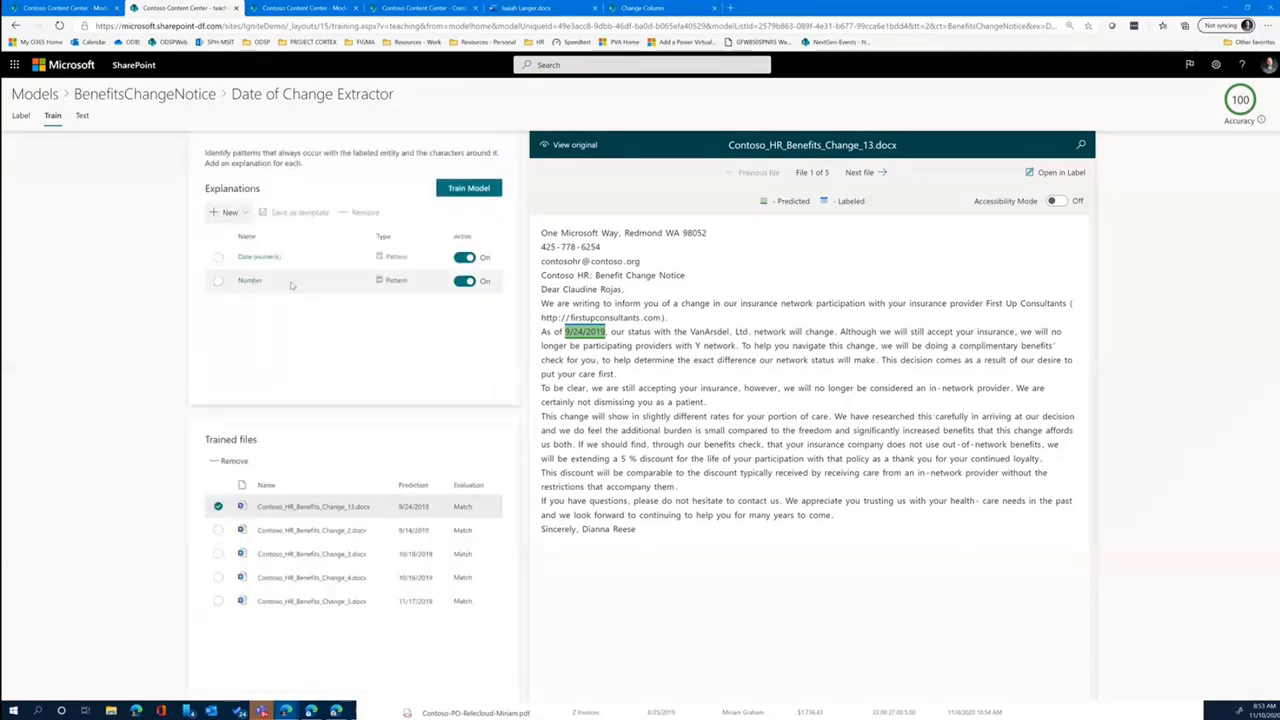
click(218, 283)
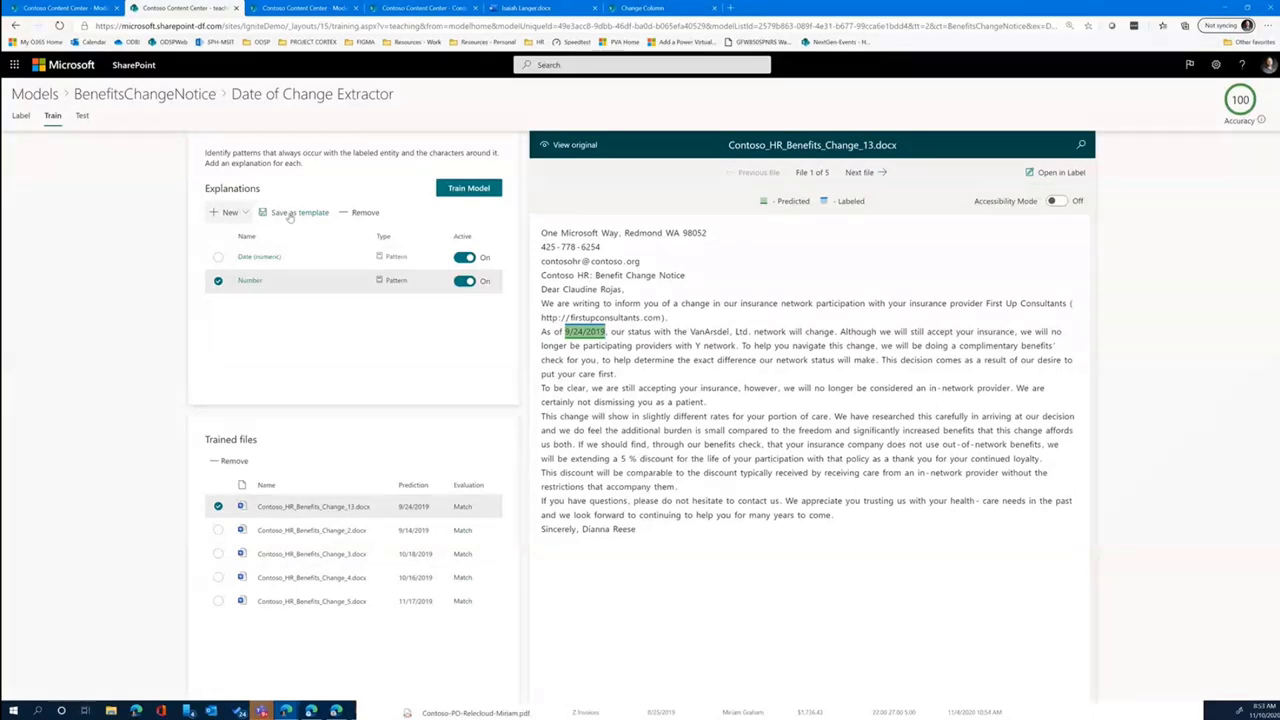
- Switch between browser tabs and bring the Project Z Invoices library window forward
click(300, 9)
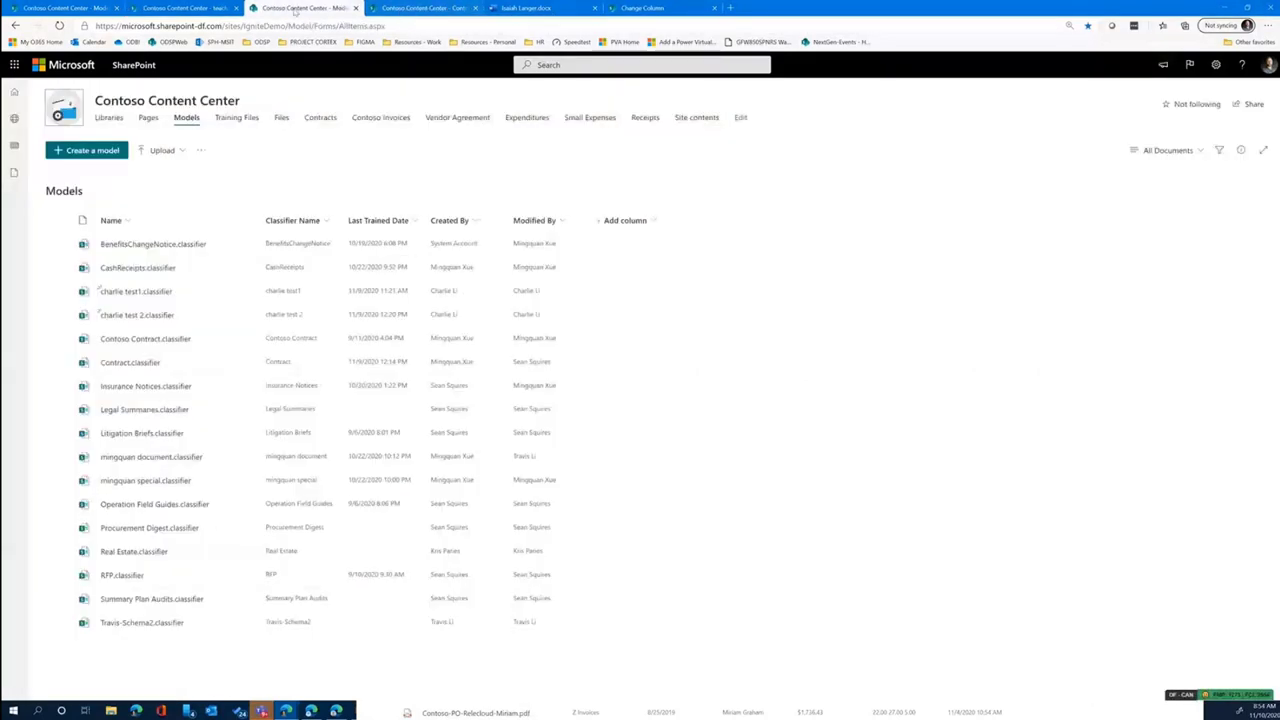
click(190, 10)
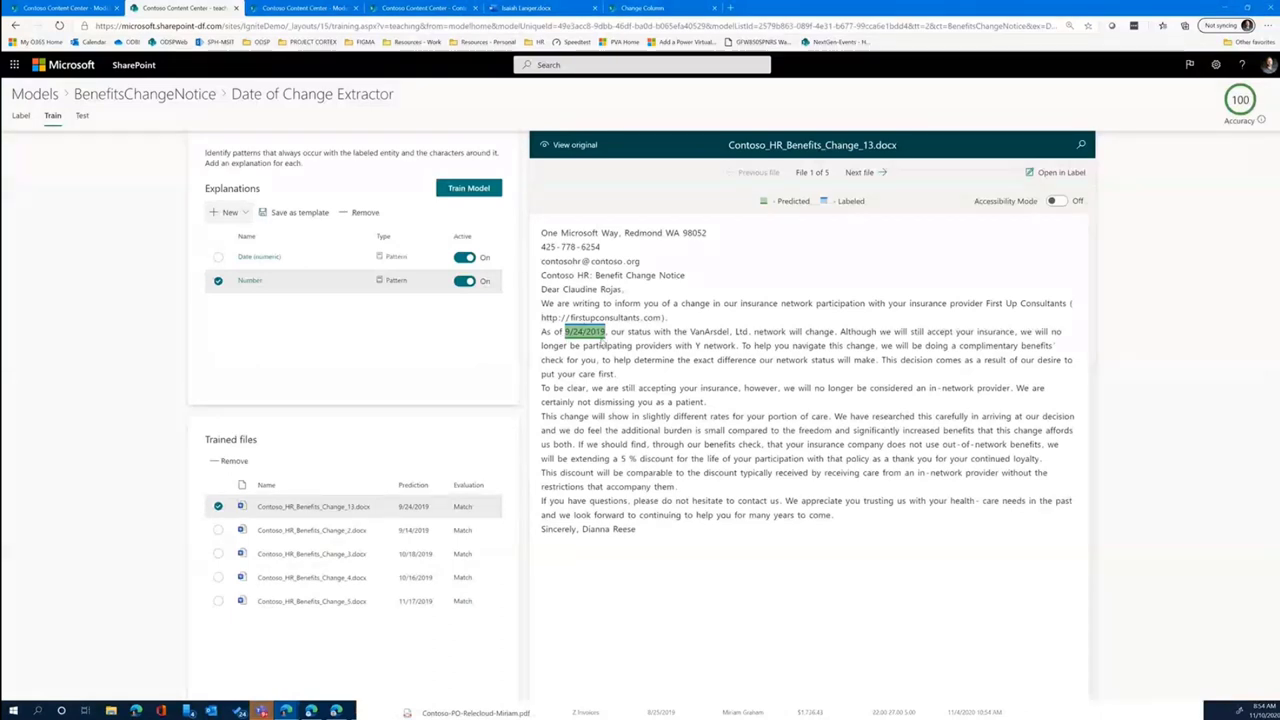
click(323, 9)
click(422, 9)
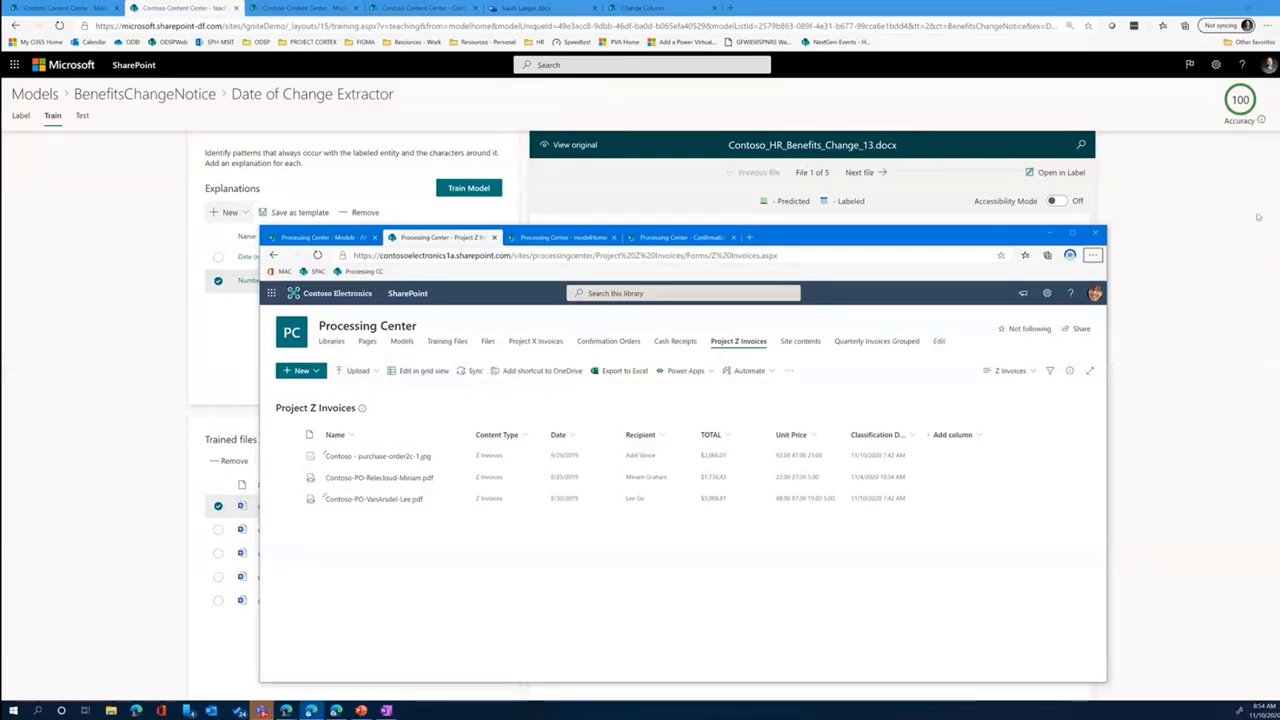
- Open Contract Notice.classifier from Models and select its Company Name extractor
click(336, 240)
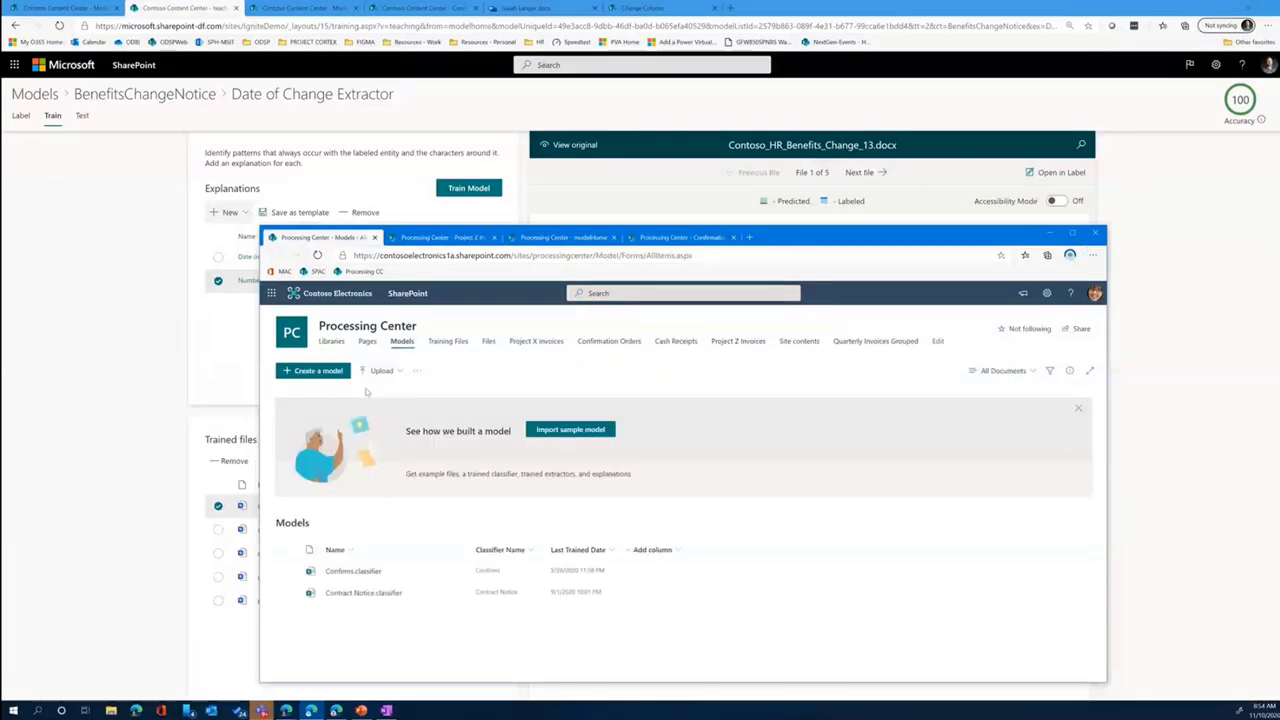
click(370, 593)
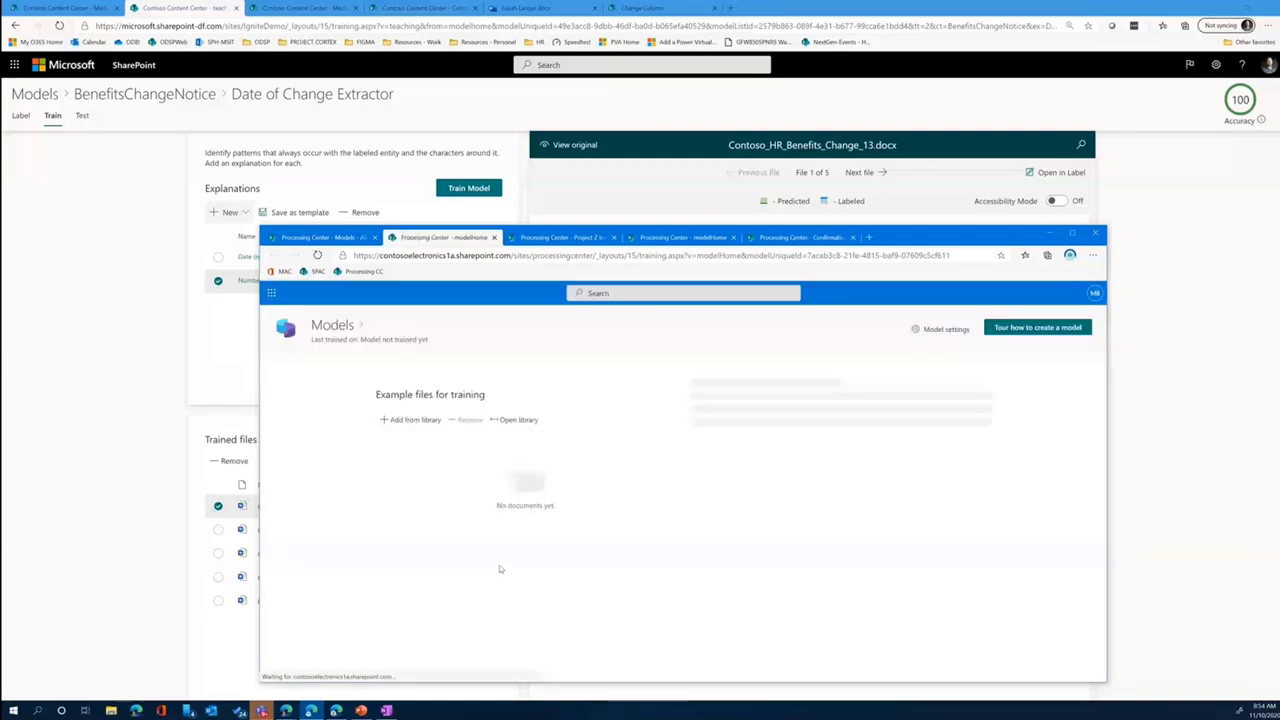
scroll(500, 568, down, 2)
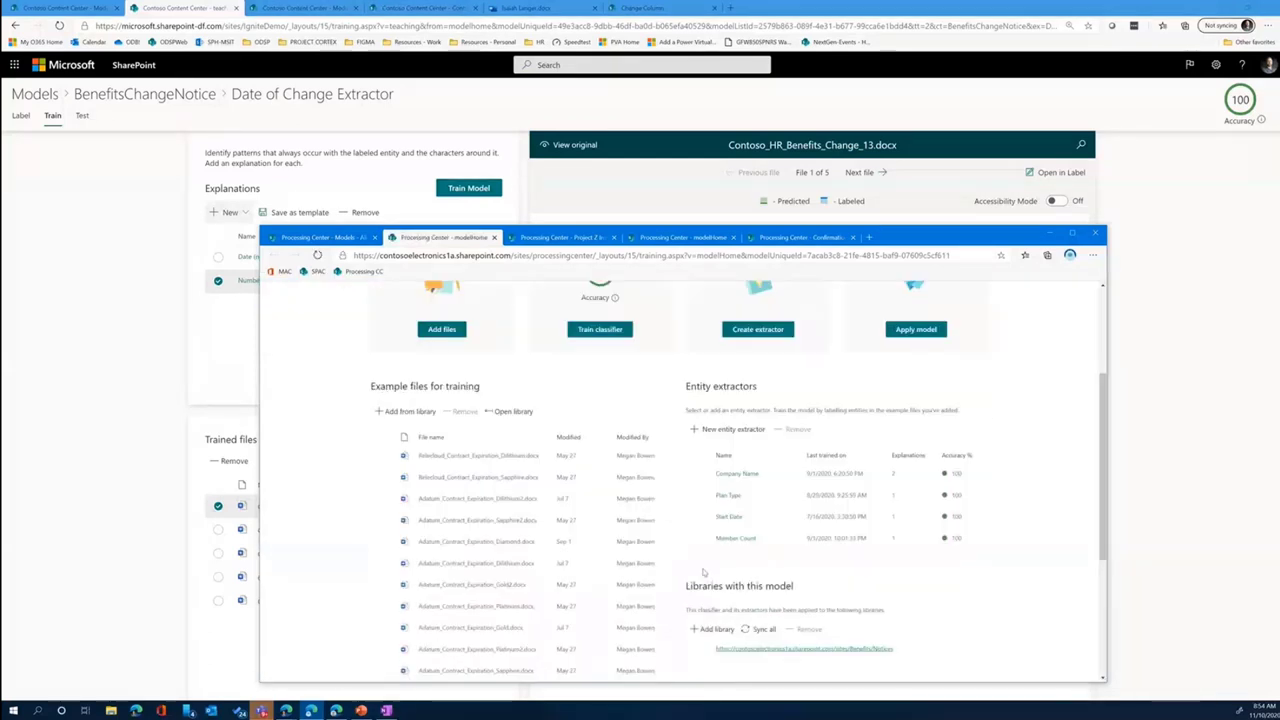
click(740, 474)
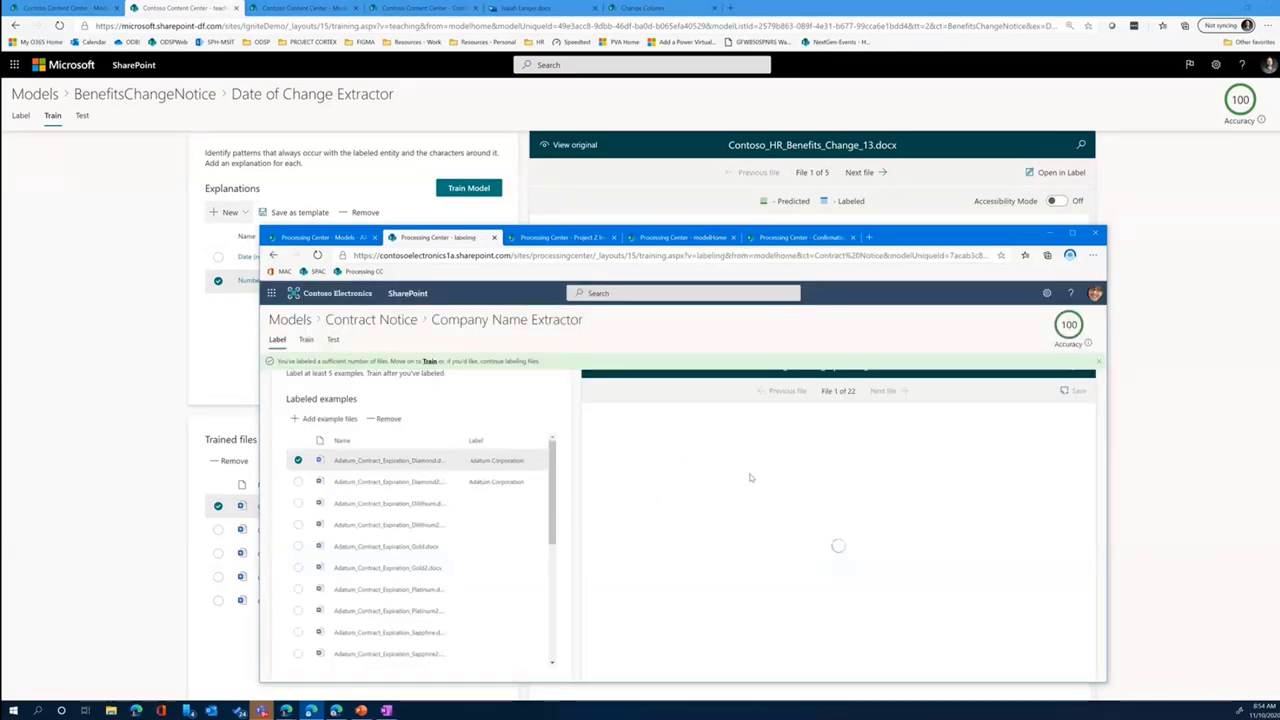
- Train Company Name, review the Prefix phrase 'term or has expired', and select 'term or' in the letter
click(429, 362)
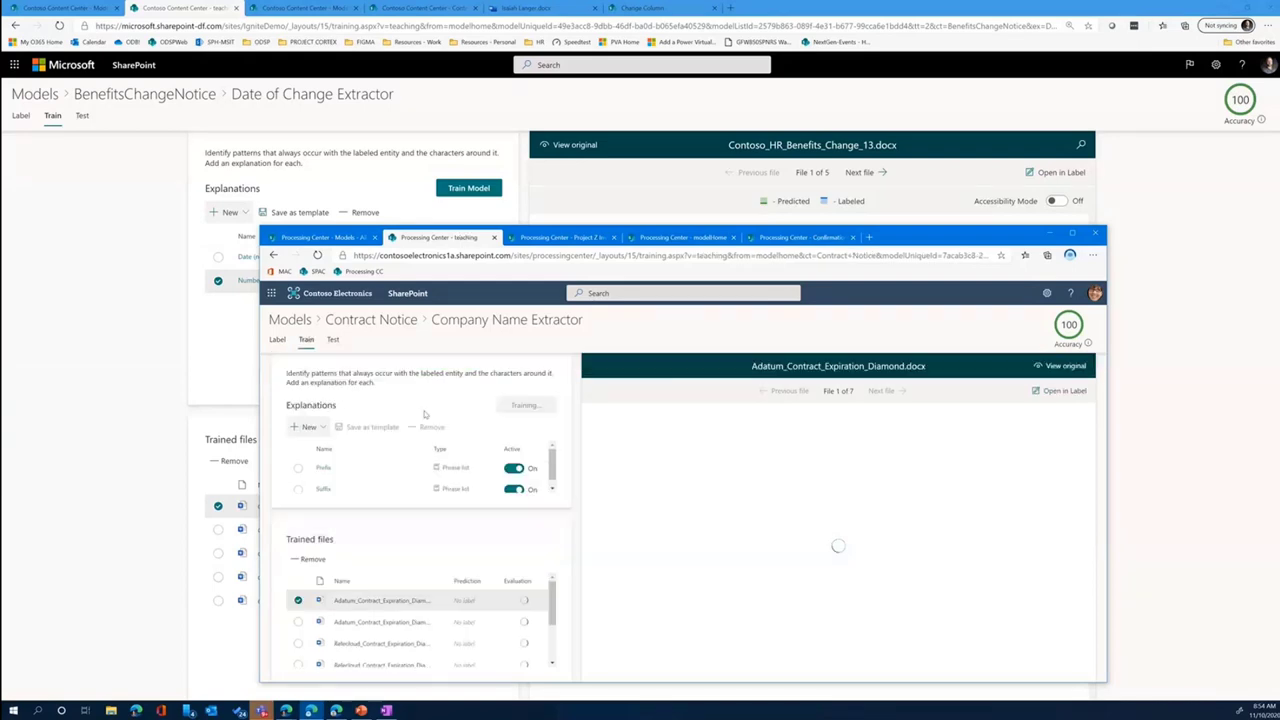
click(324, 460)
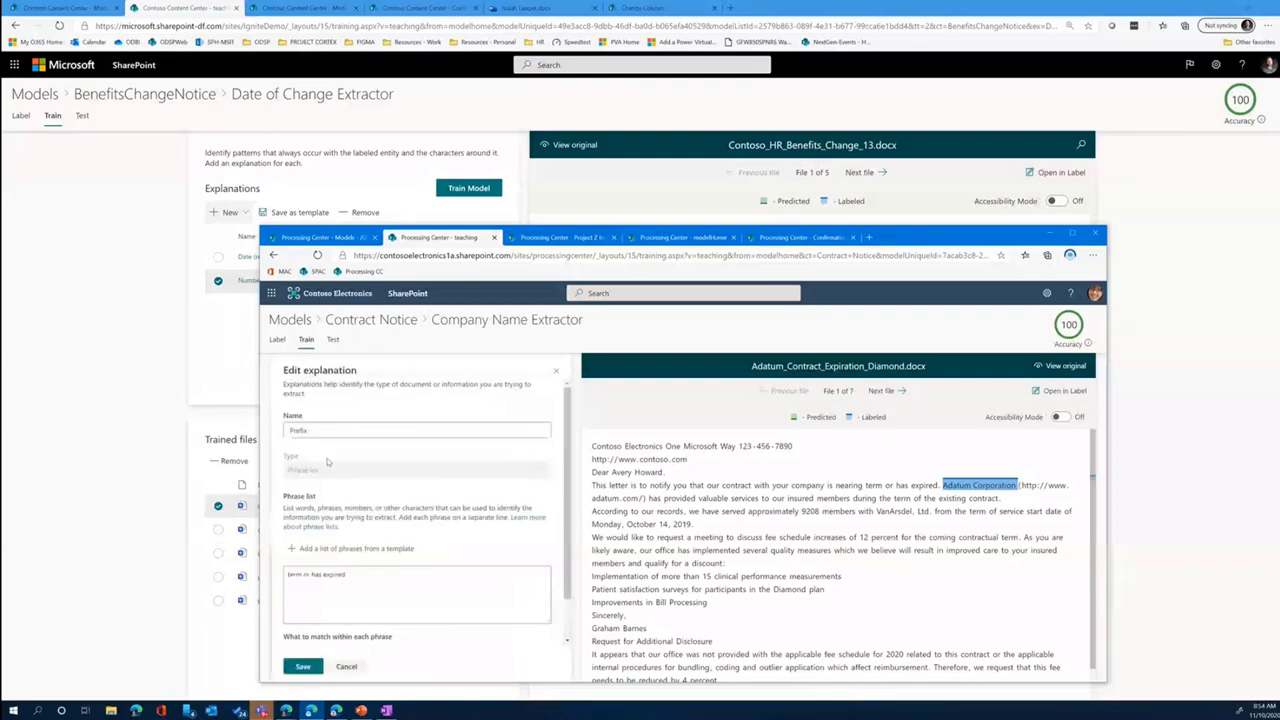
drag(352, 574, 287, 574)
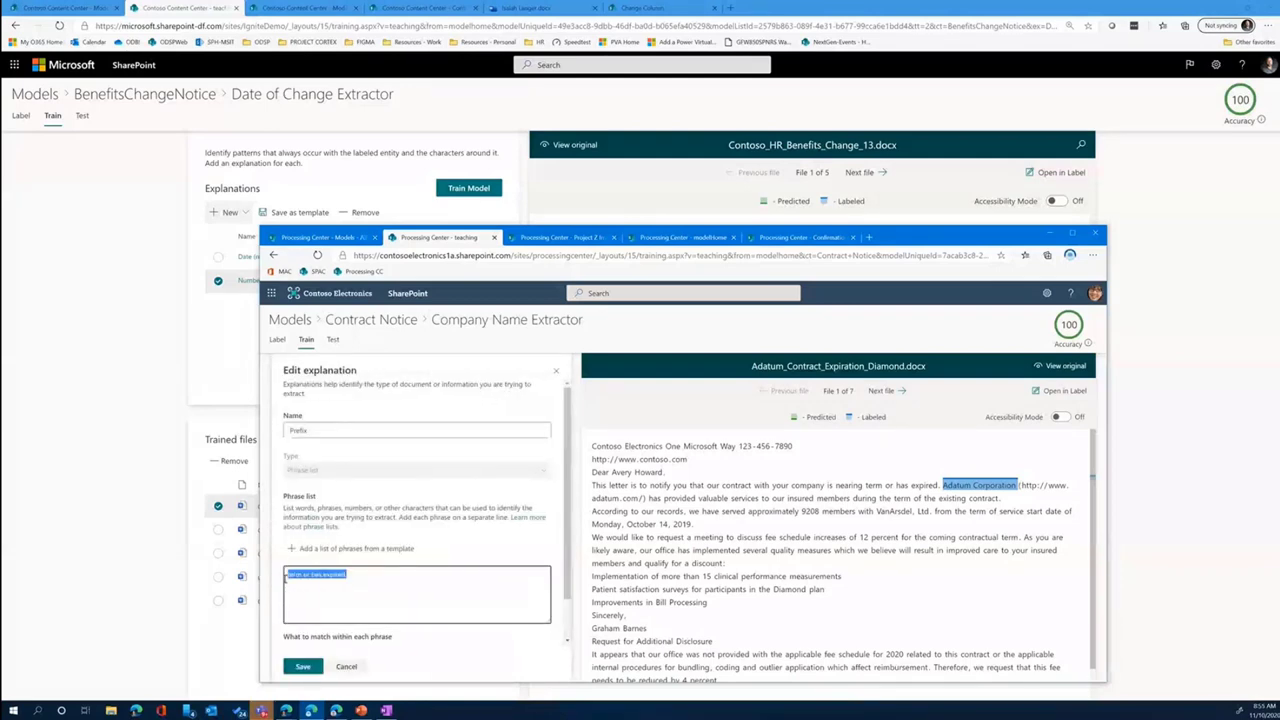
click(383, 586)
click(345, 666)
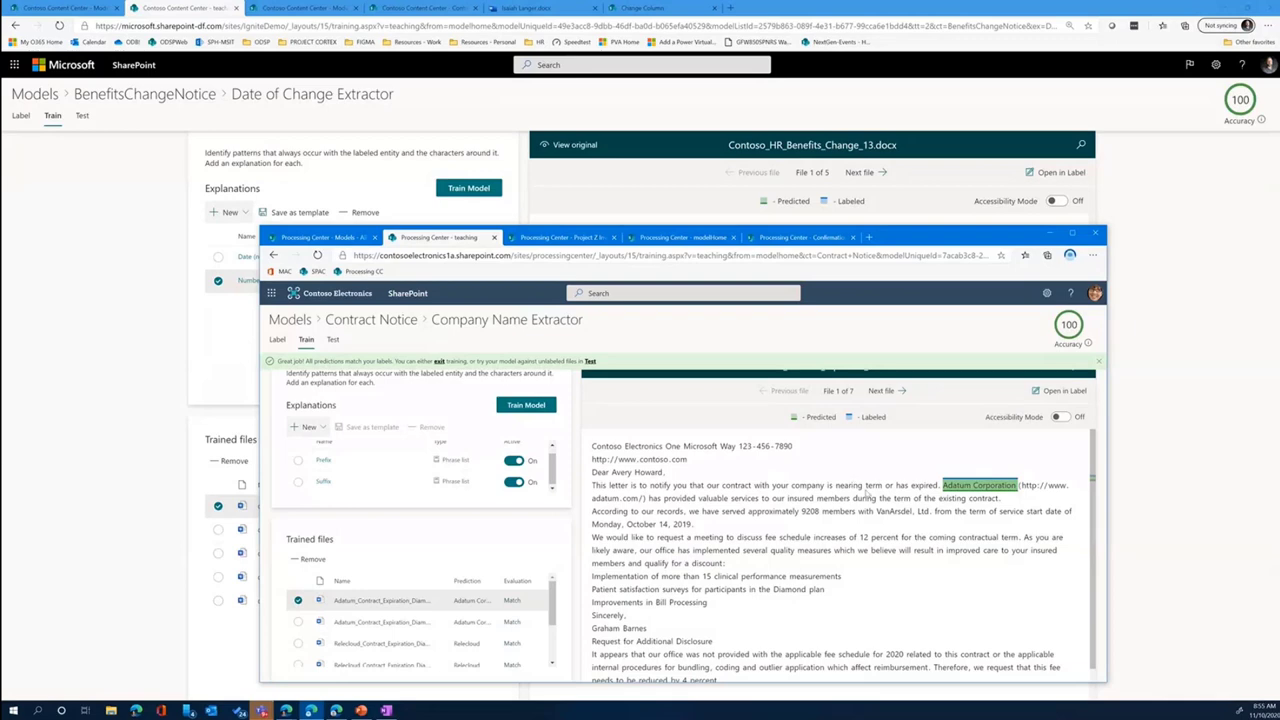
drag(866, 486, 937, 499)
- Clear the letter selection, review the trained files, and test on the 15 unlabeled files
click(933, 481)
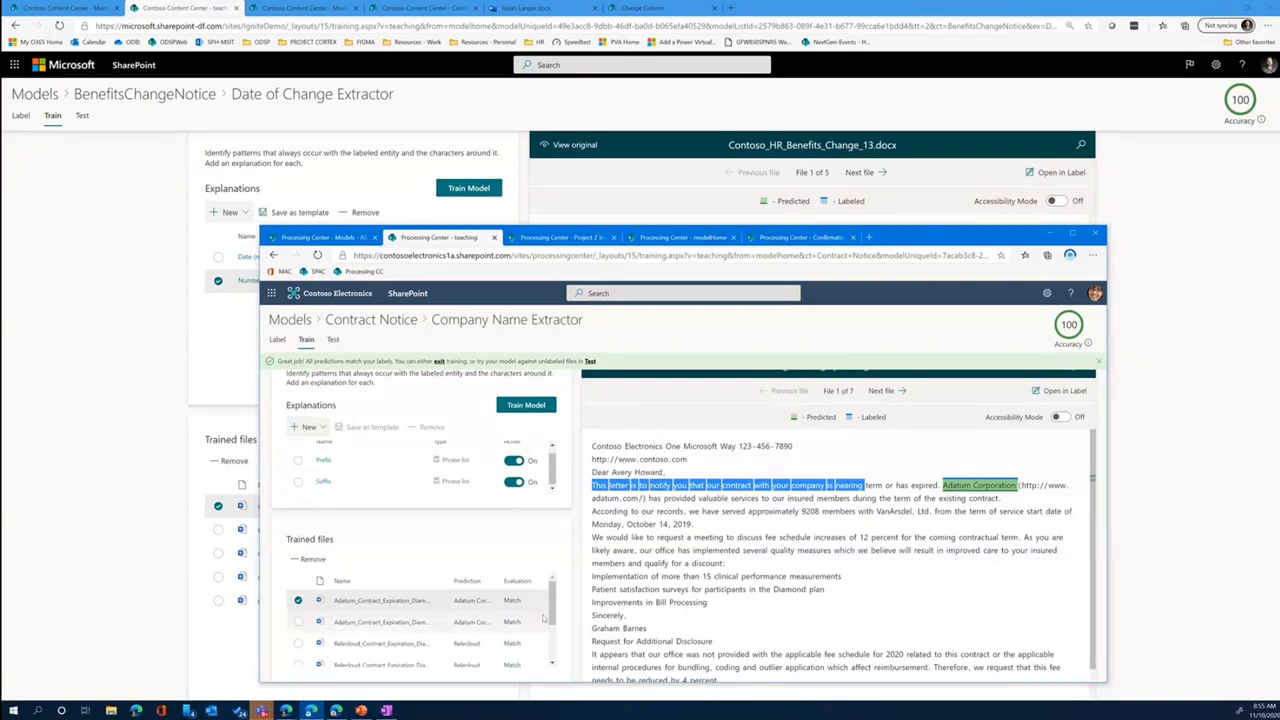
scroll(540, 625, down, 3)
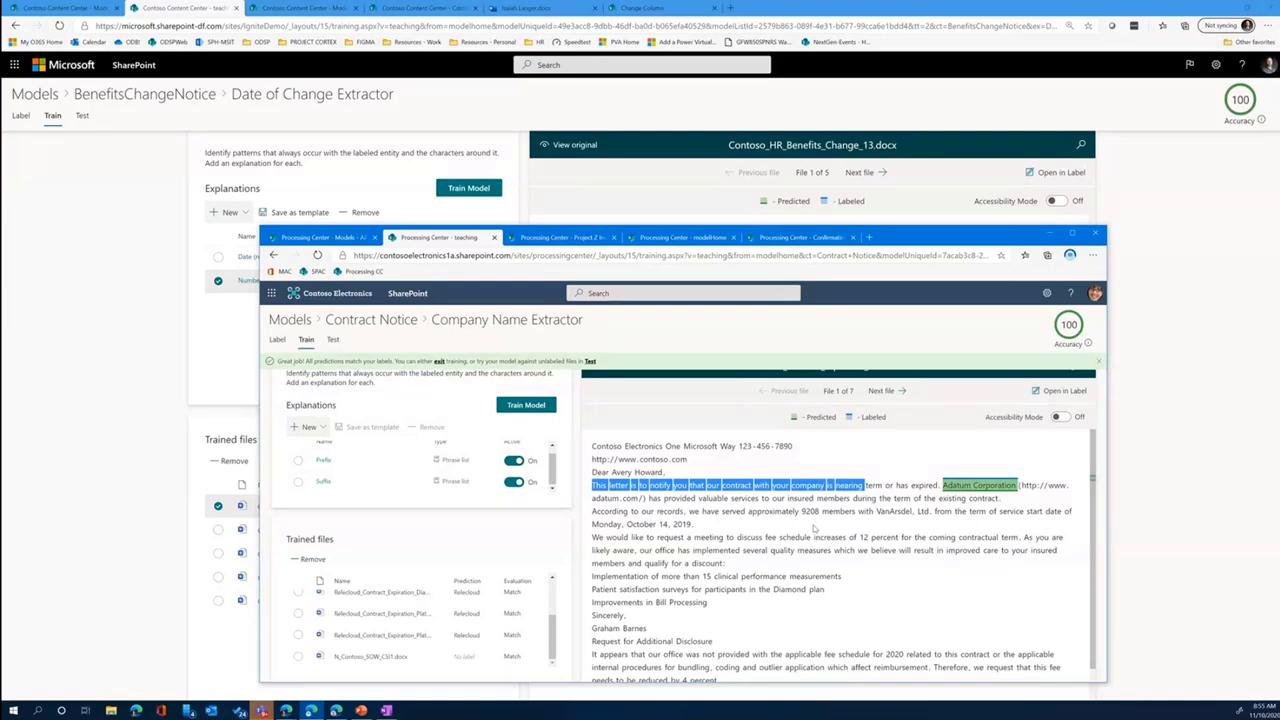
click(334, 340)
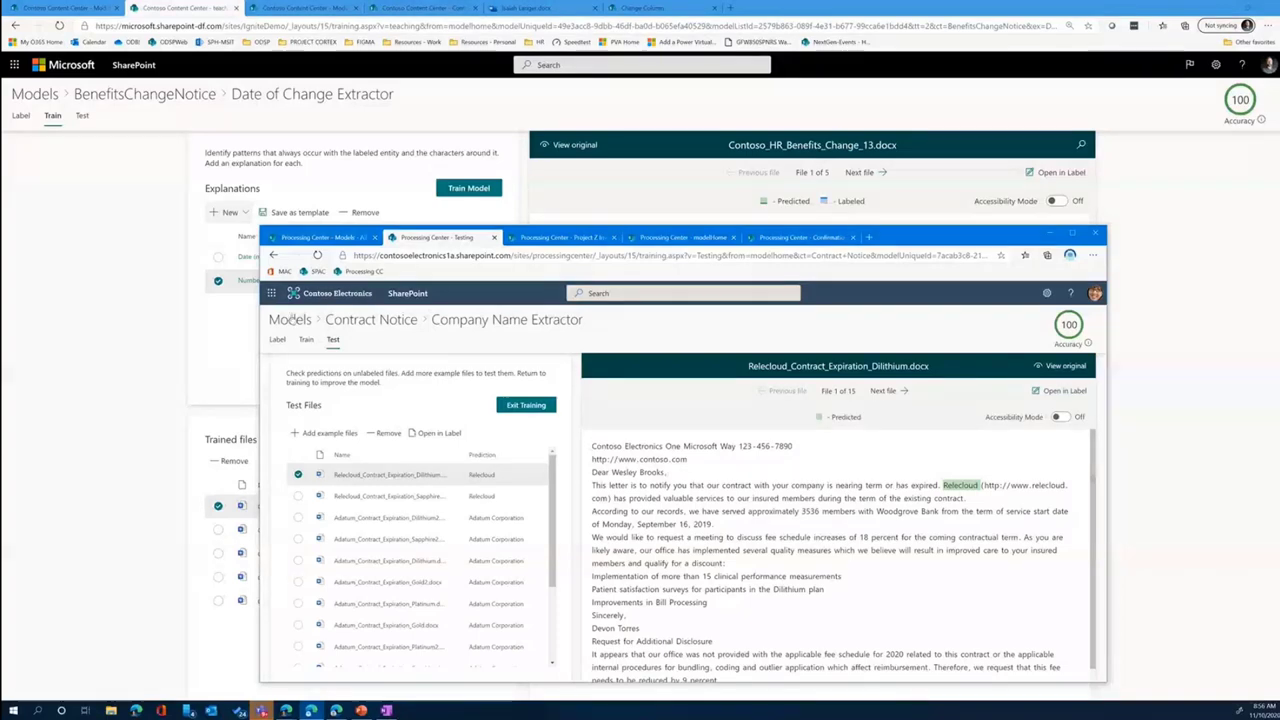
- Return to the Processing Center models page and open the Contract Notice model
key(alt+Left)
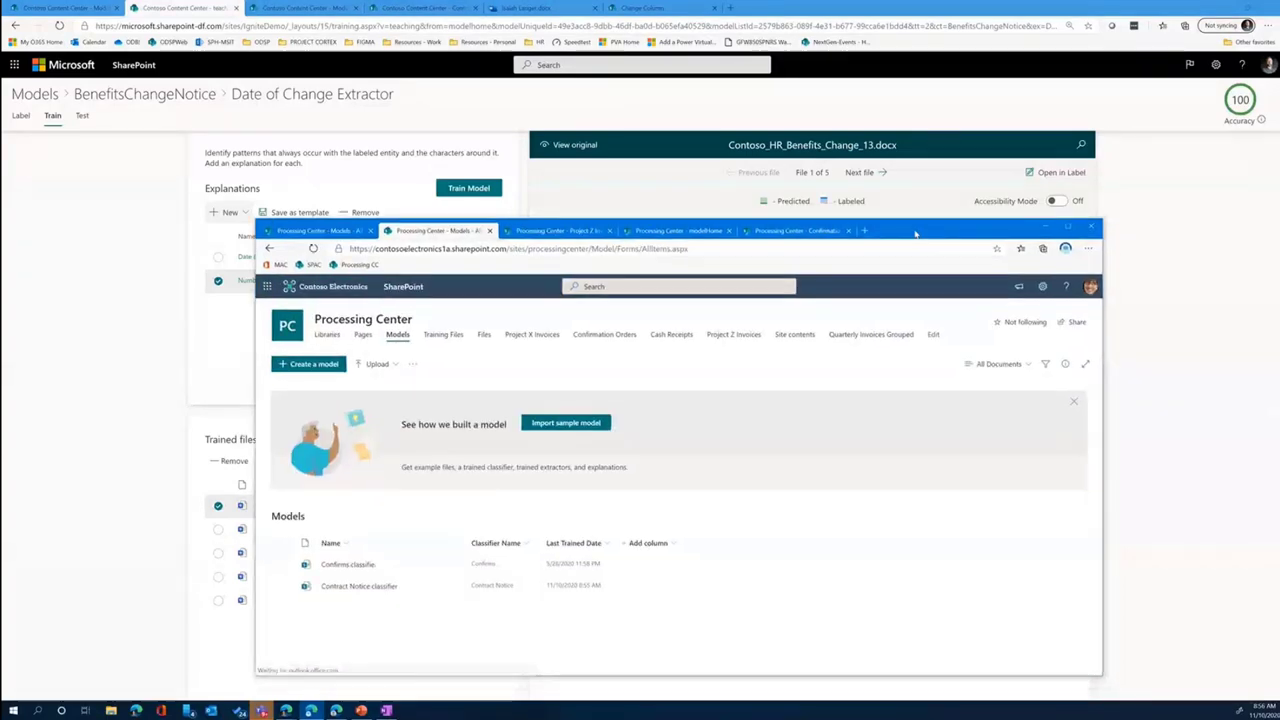
drag(919, 240, 881, 172)
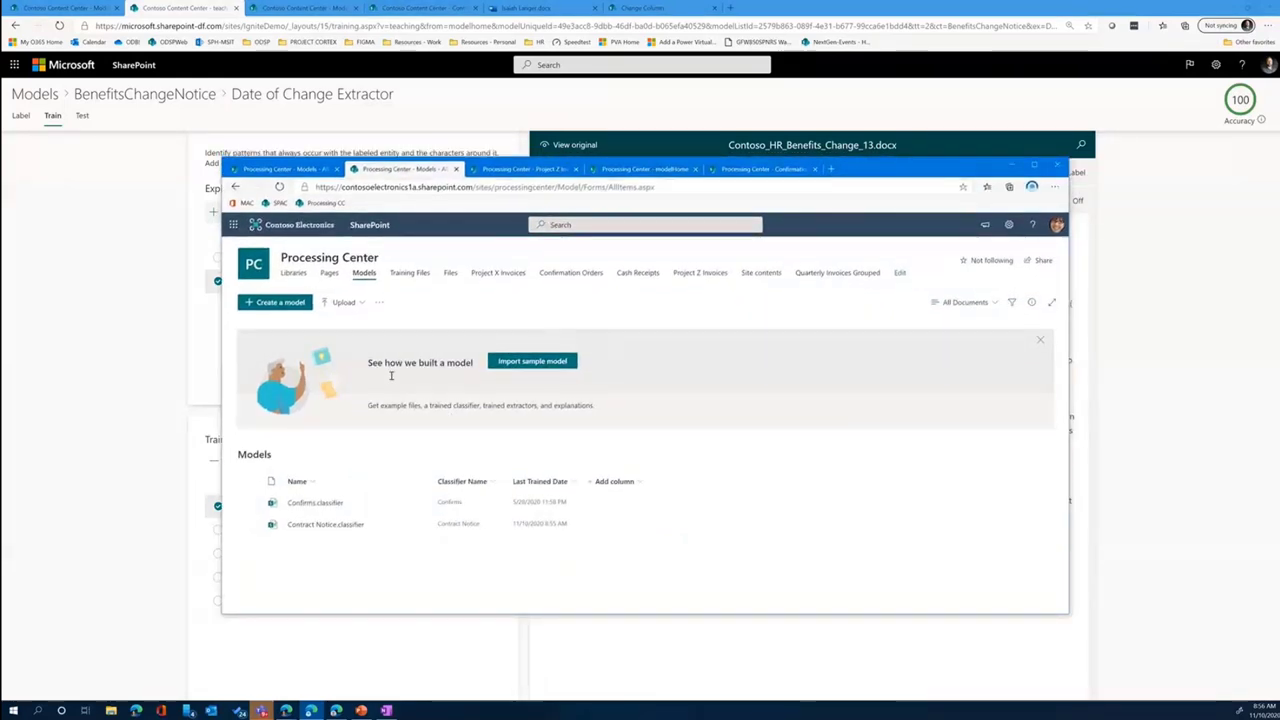
click(325, 524)
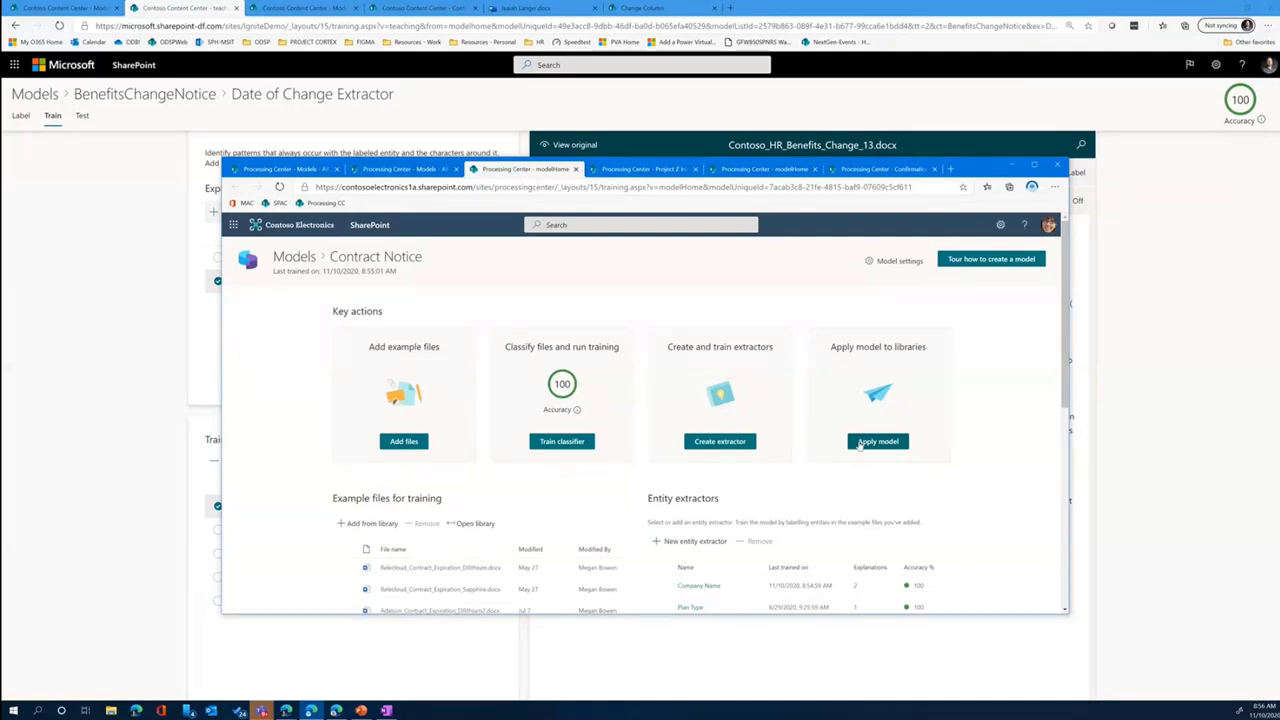
- Cancel applying the model, then open Benefits Notices from 'Libraries with this model'
click(859, 446)
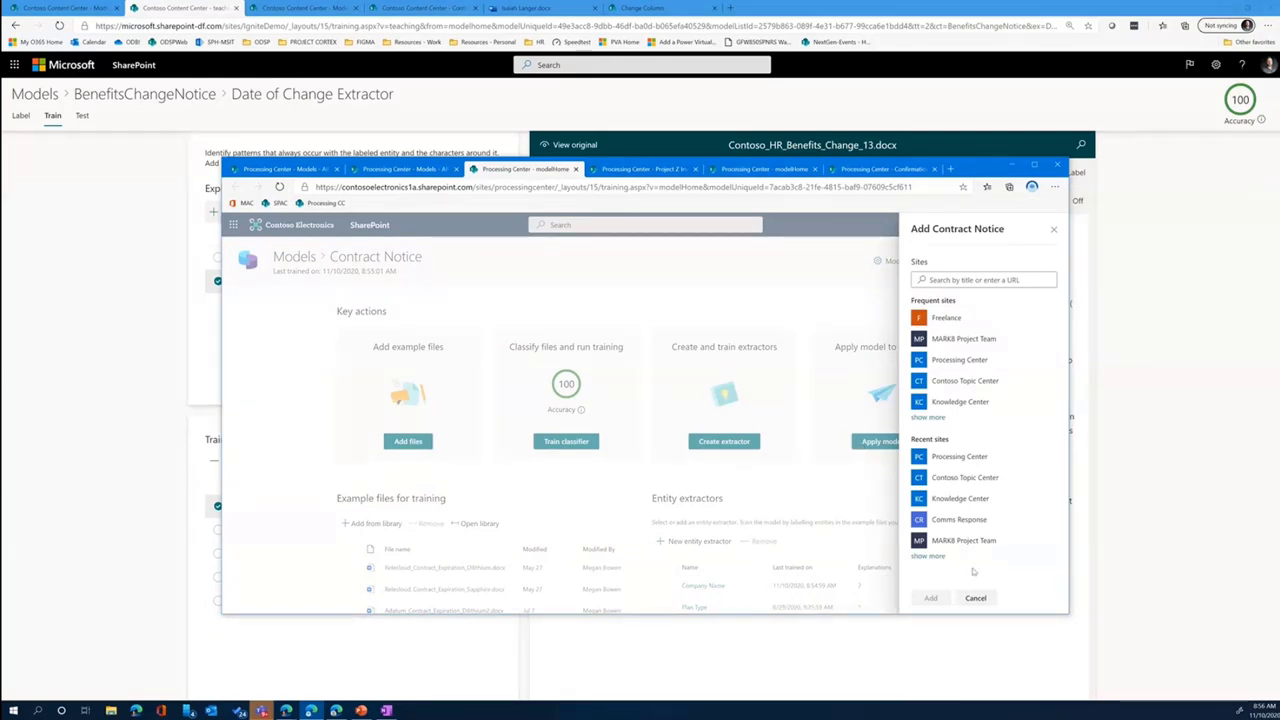
click(980, 600)
scroll(948, 555, down, 3)
scroll(948, 555, down, 2)
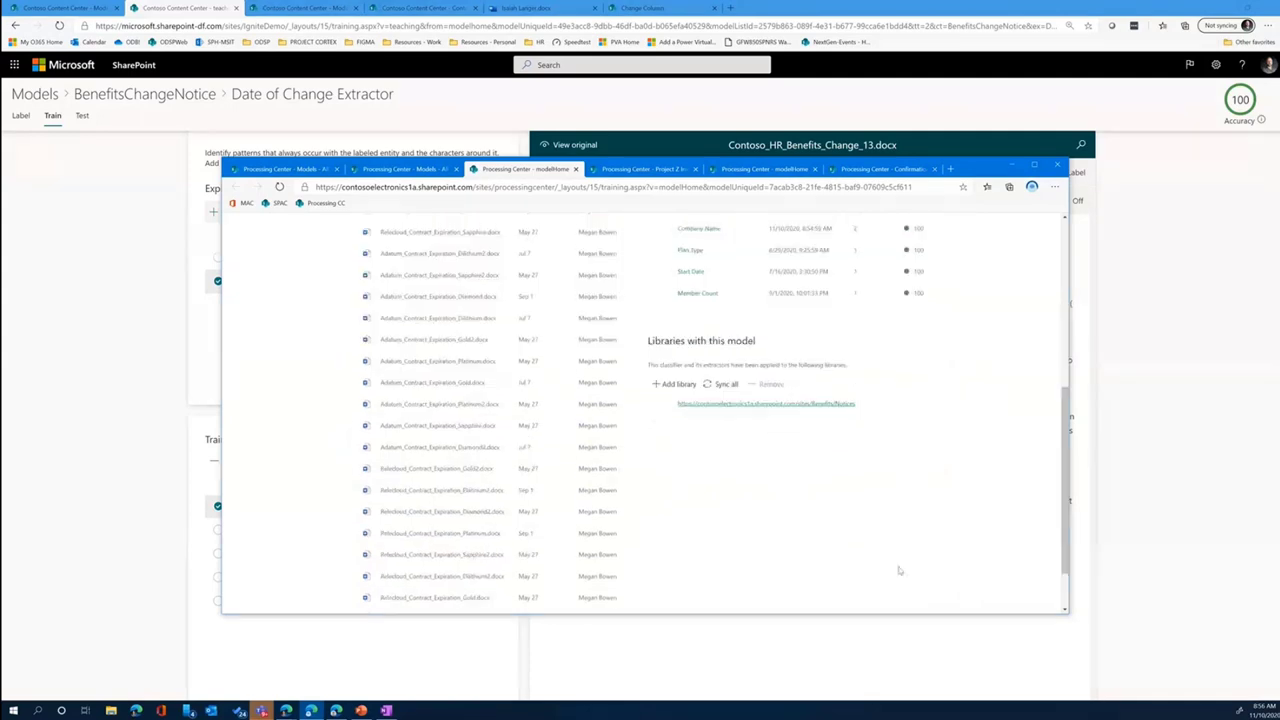
click(799, 401)
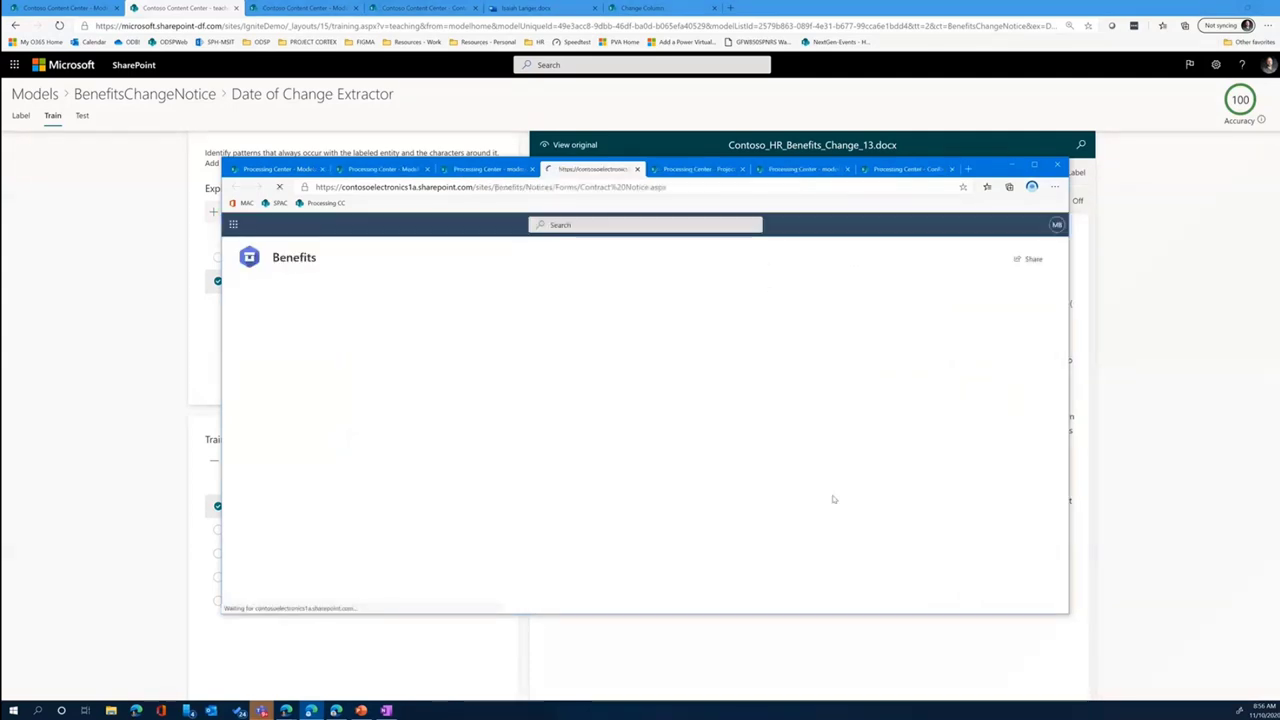
- Maximize and zoom the Notices library, check its active models, and look through its views list
click(1034, 165)
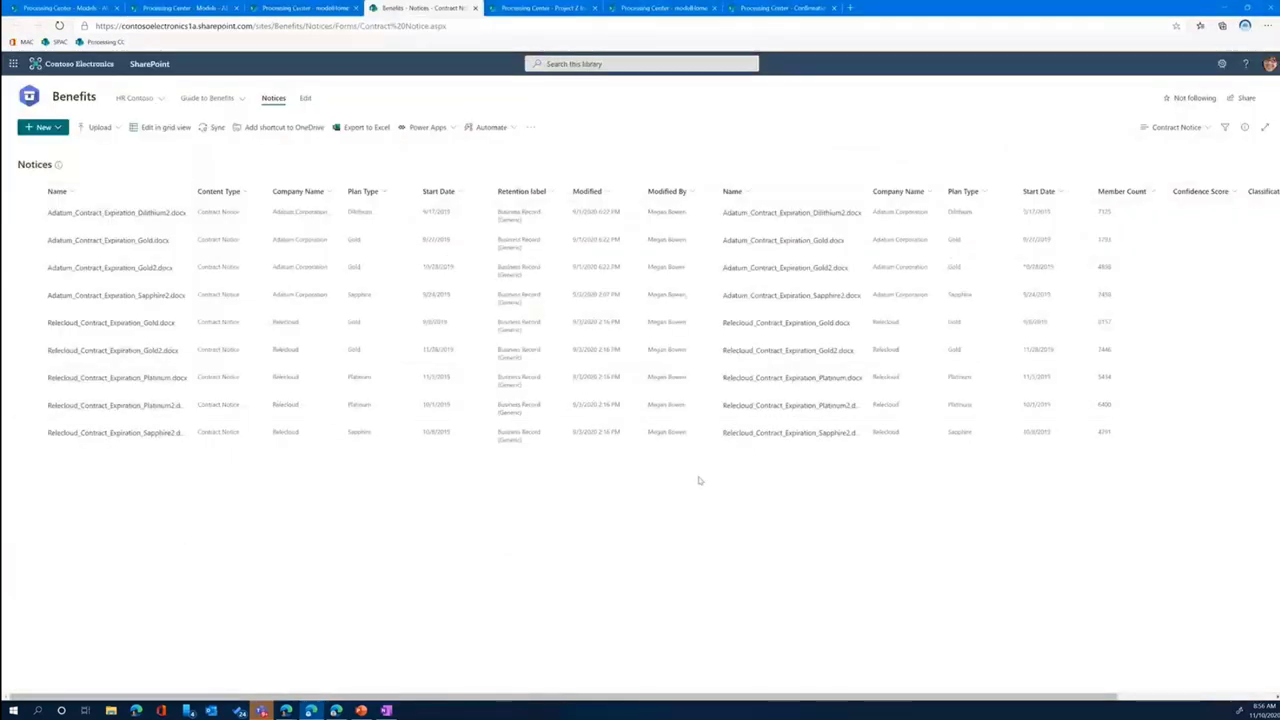
key(ctrl+plus)
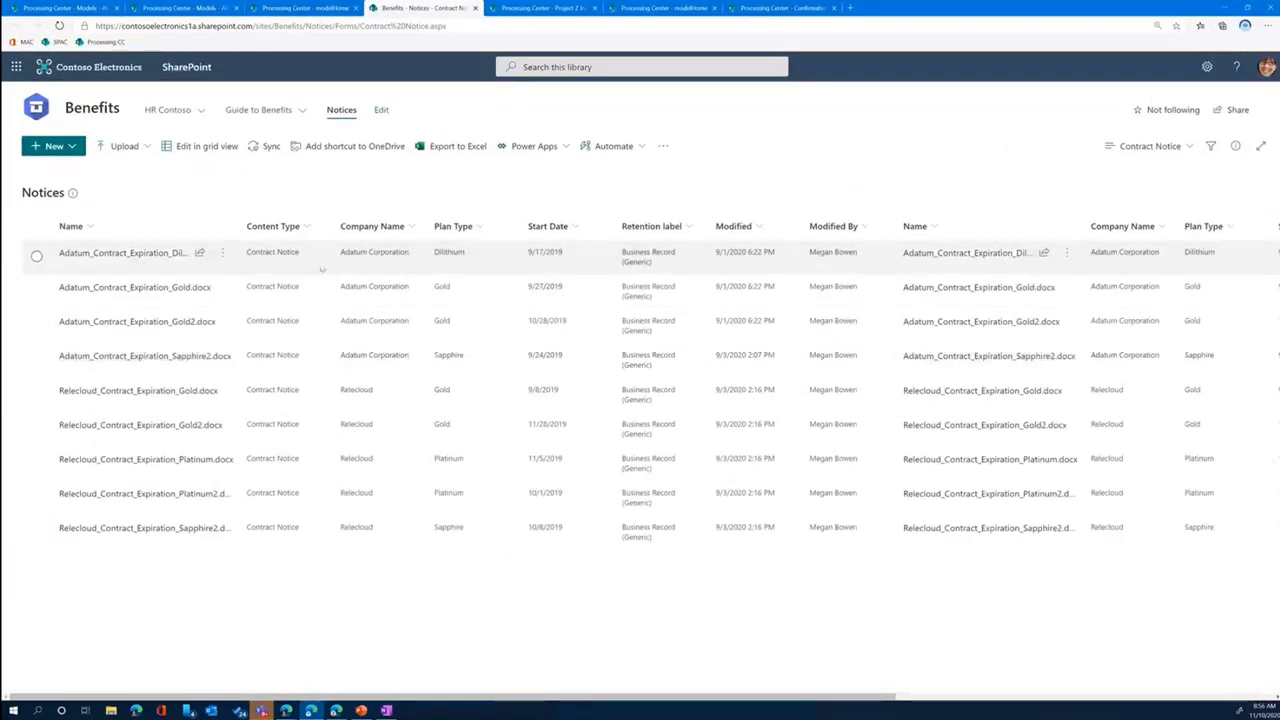
mouse_move(72, 195)
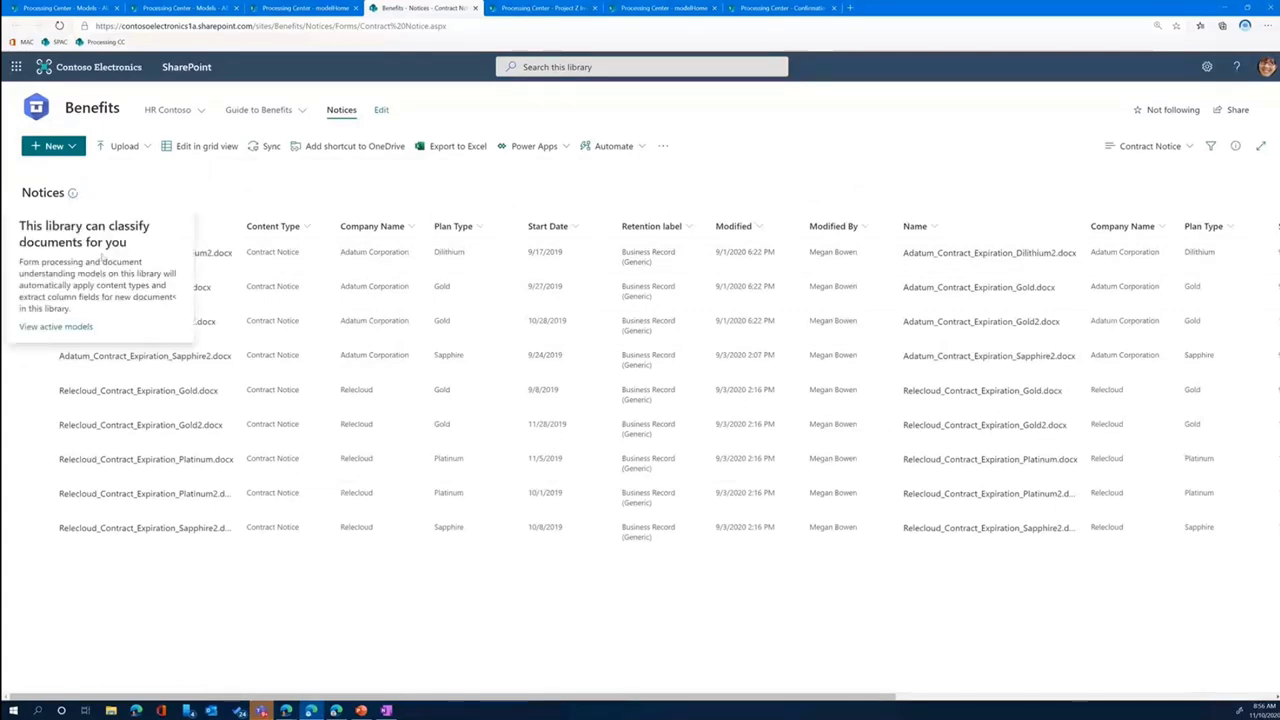
click(55, 326)
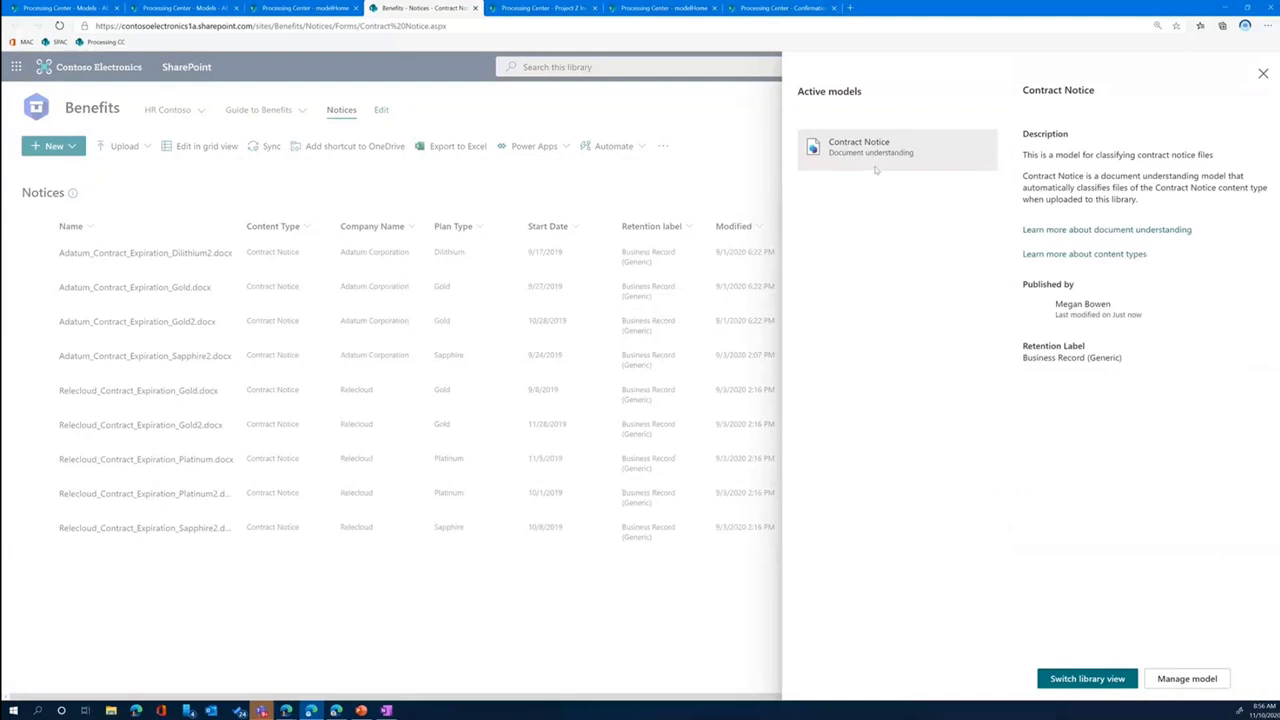
click(1262, 73)
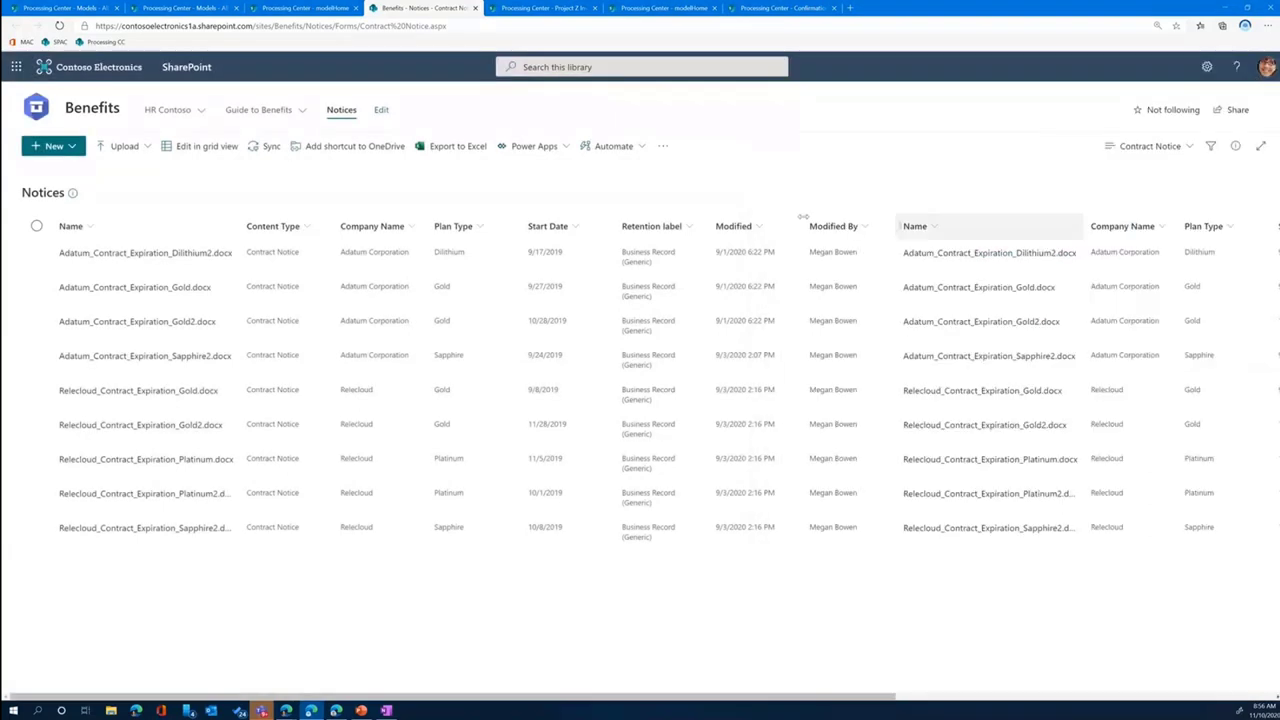
click(1148, 146)
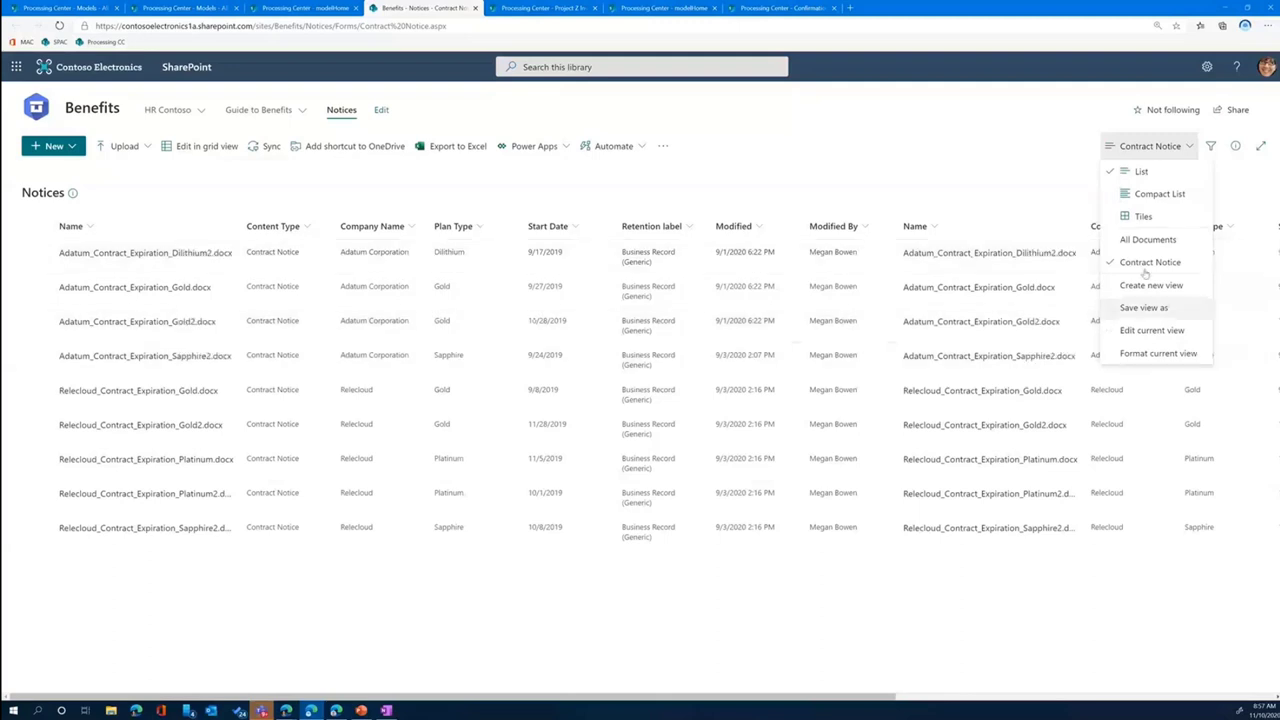
click(1014, 184)
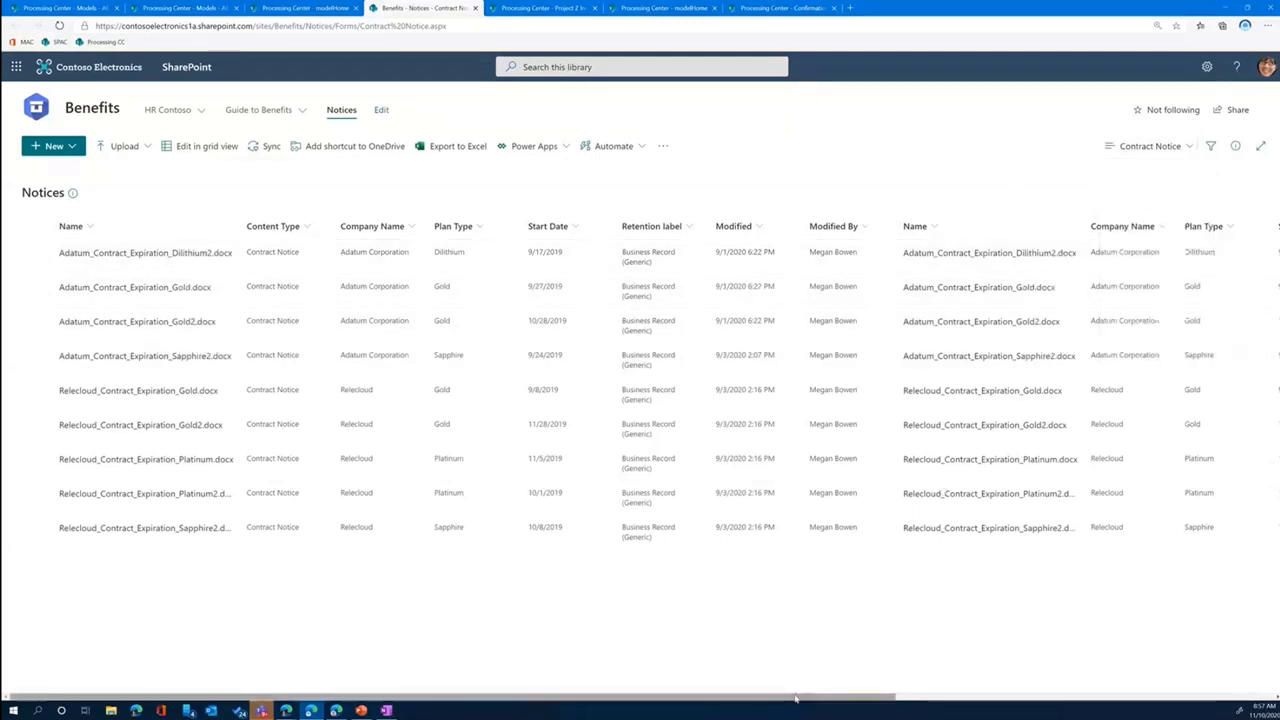
- Scroll the Notices list sideways to show the extracted Company Name, Plan Type and Start Date columns
drag(800, 698, 1165, 703)
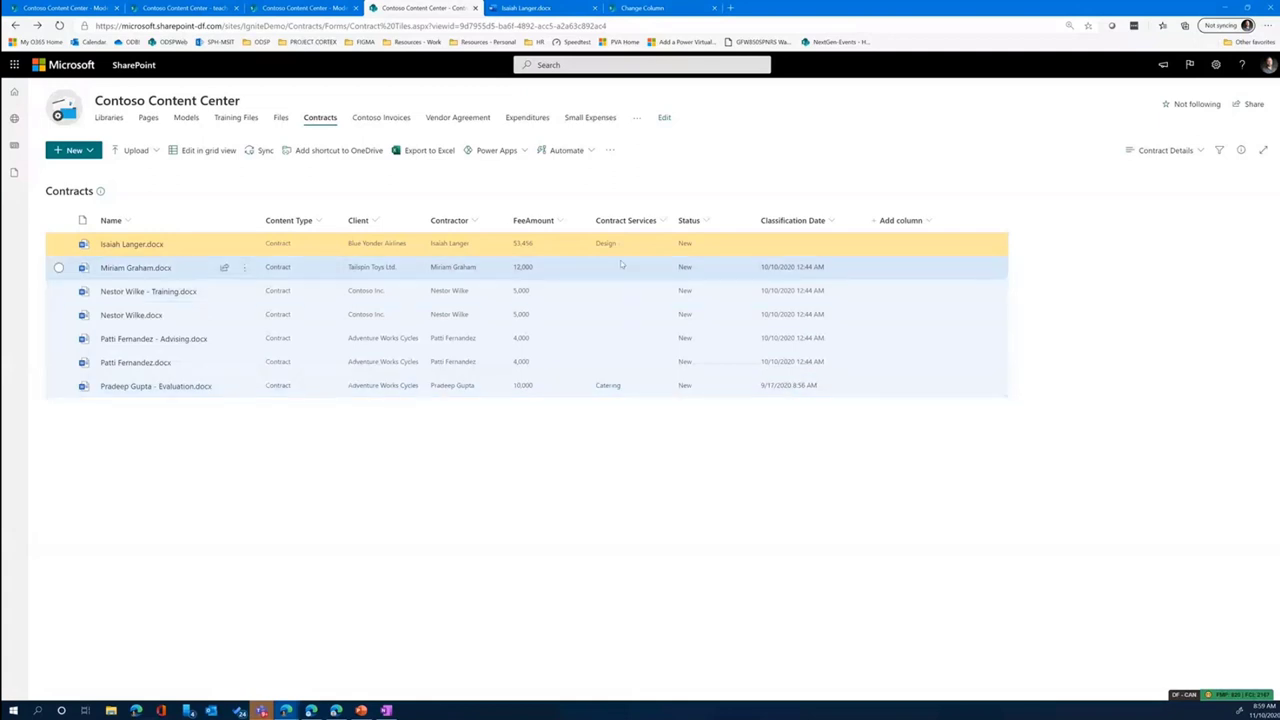
- Inspect the Contract Services term set in the column settings, then open the Blue Yonder Airlines agreement
click(638, 10)
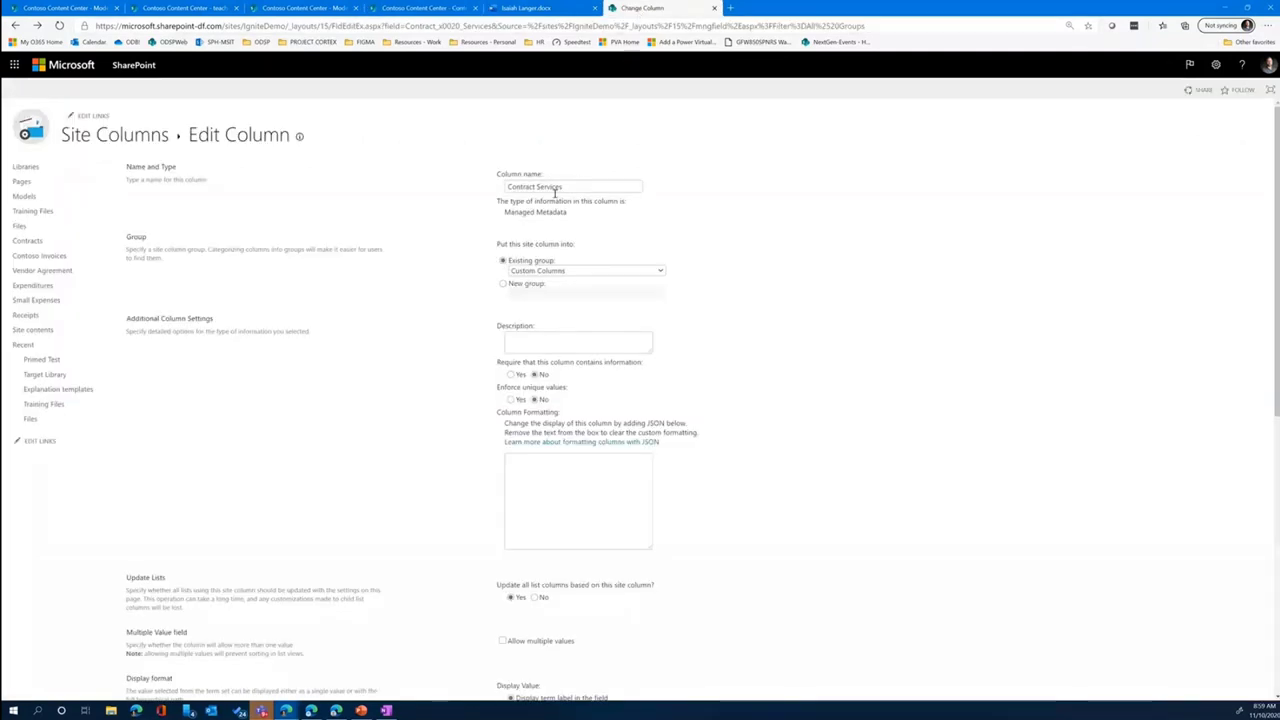
scroll(606, 506, down, 5)
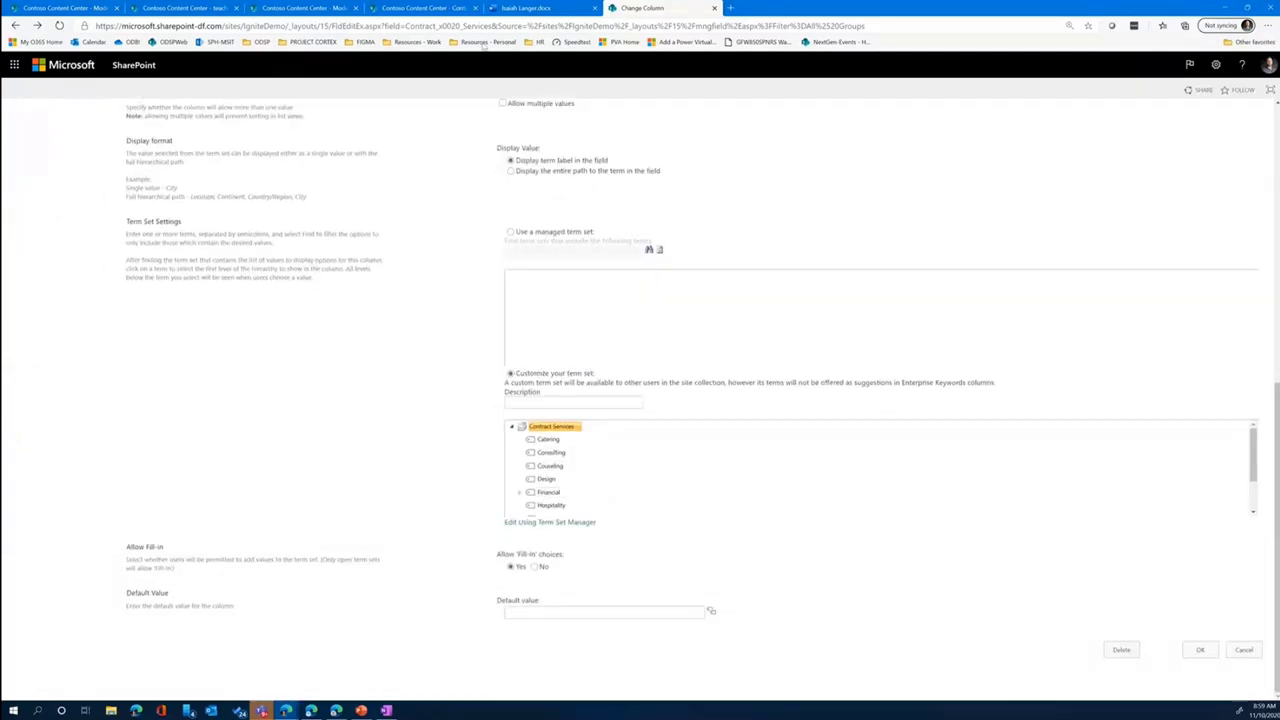
click(402, 10)
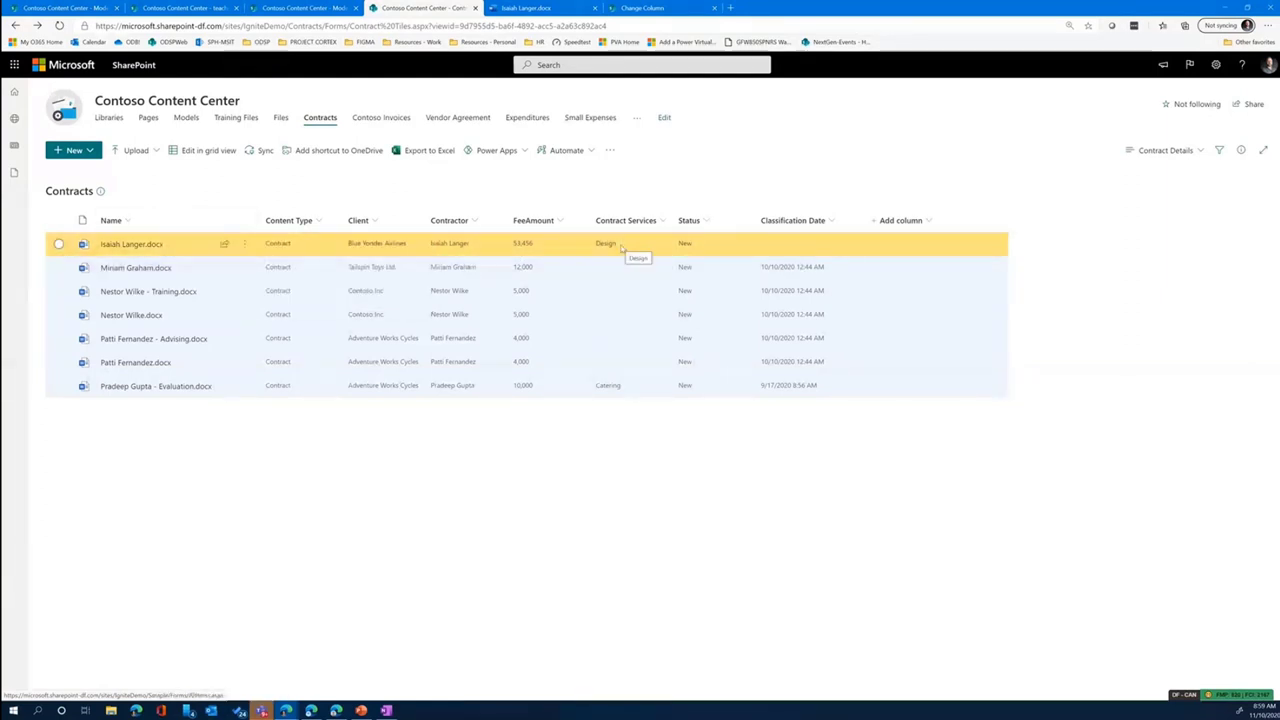
click(660, 8)
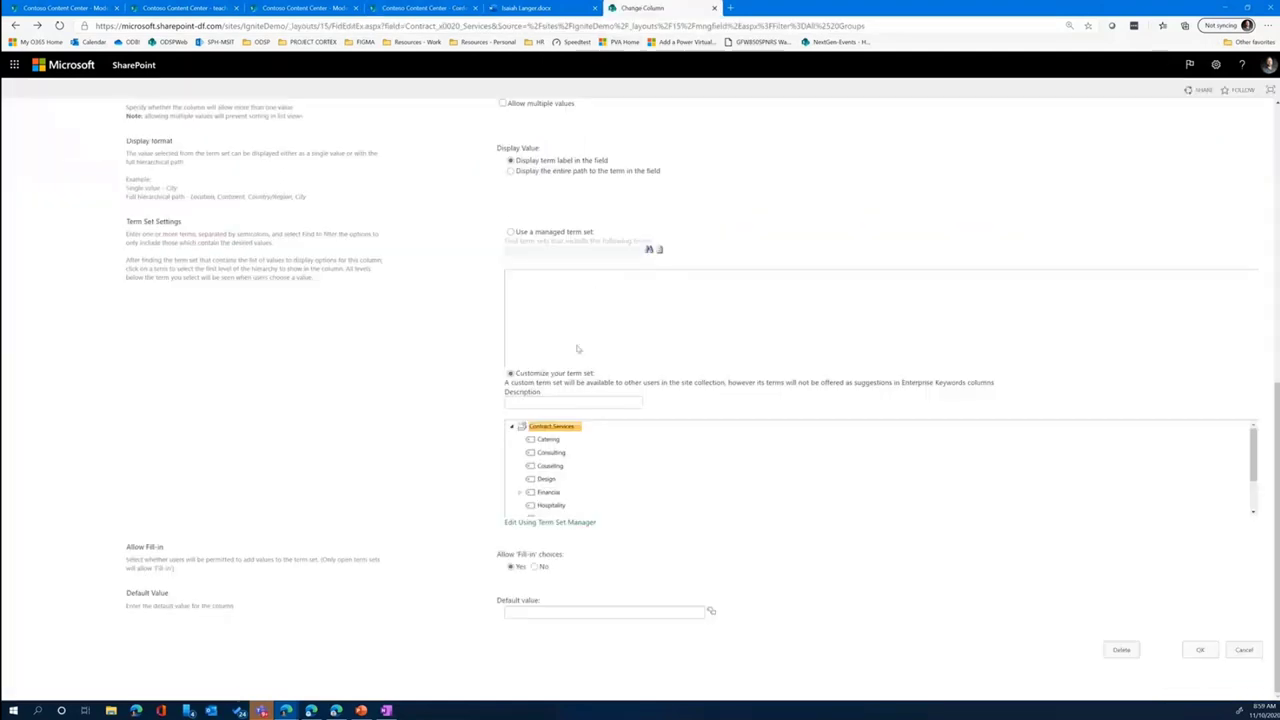
scroll(545, 475, down, 1)
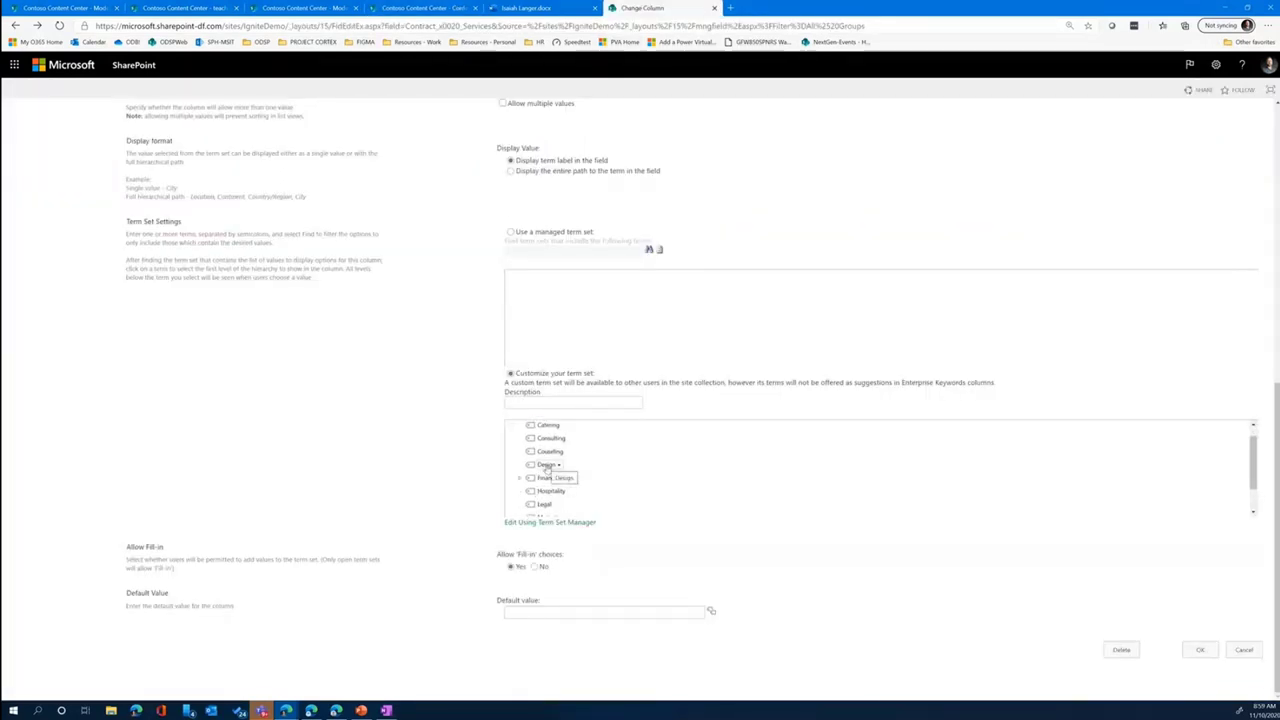
click(511, 9)
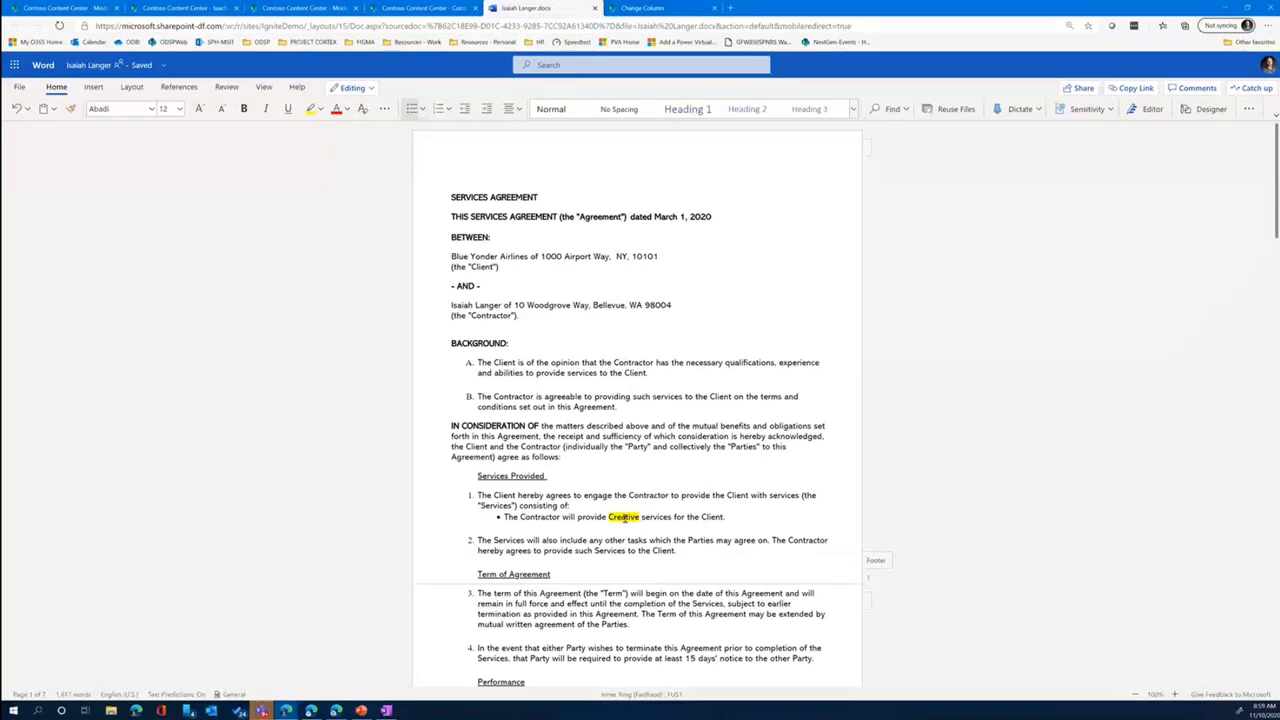
- Switch back to the Contoso Content Center Contracts library list
click(413, 8)
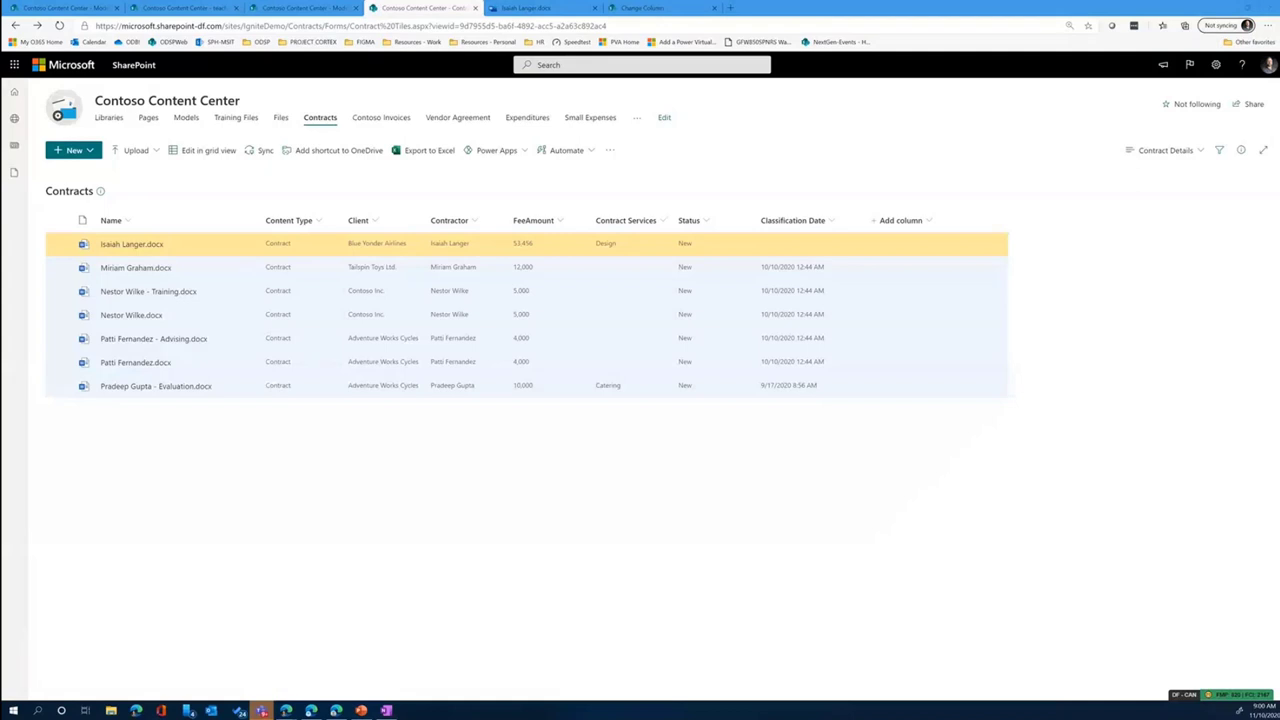
- Bring the Trial Content Center window into place and consult the form processing documentation
key(alt+Tab)
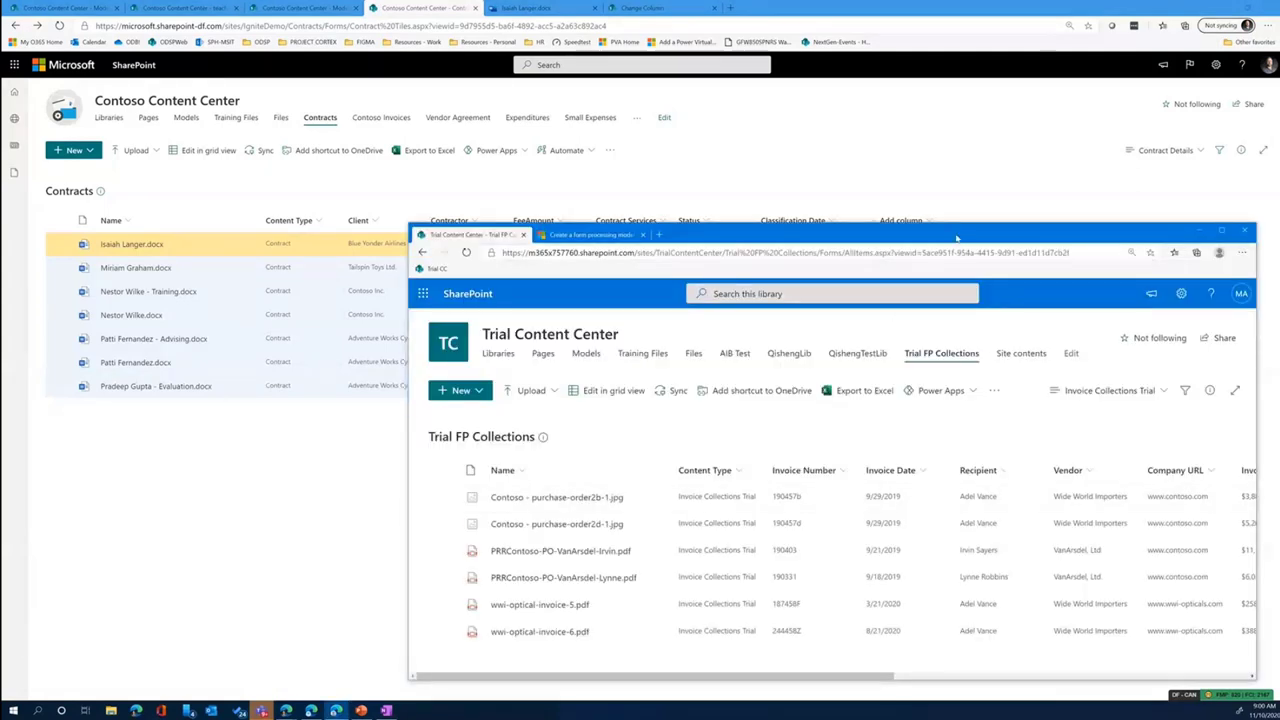
drag(956, 238, 880, 148)
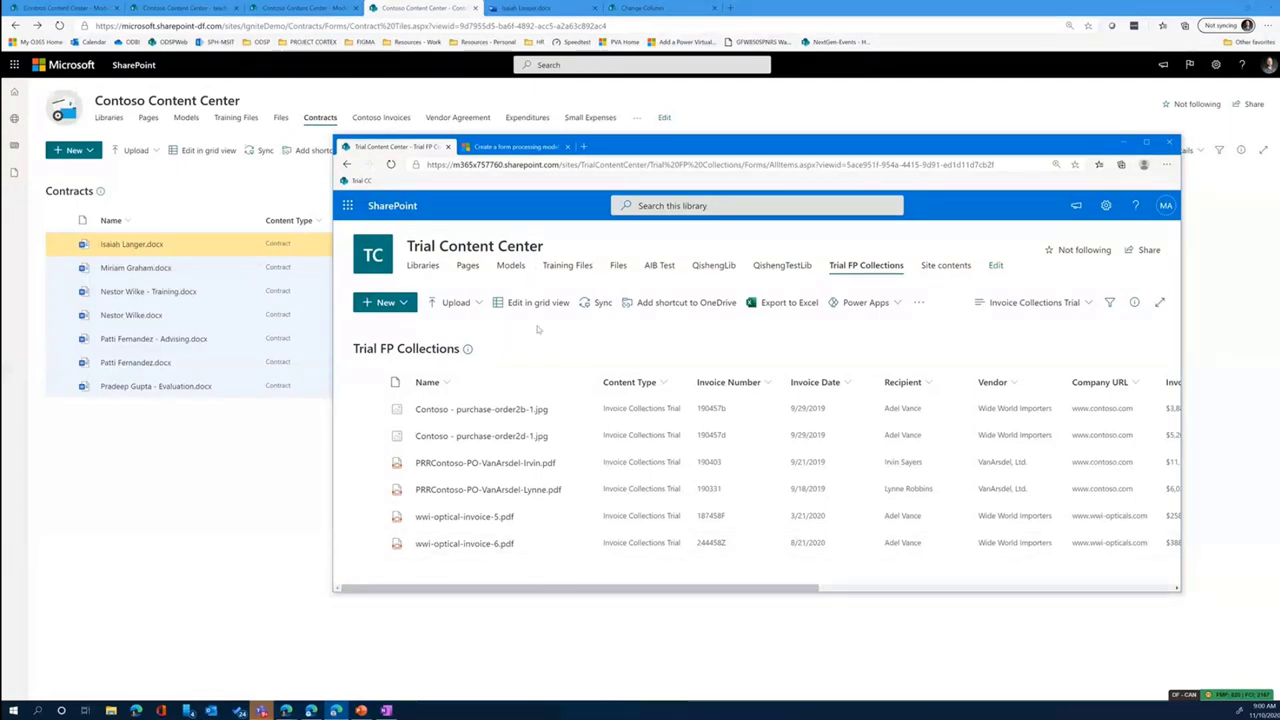
click(510, 148)
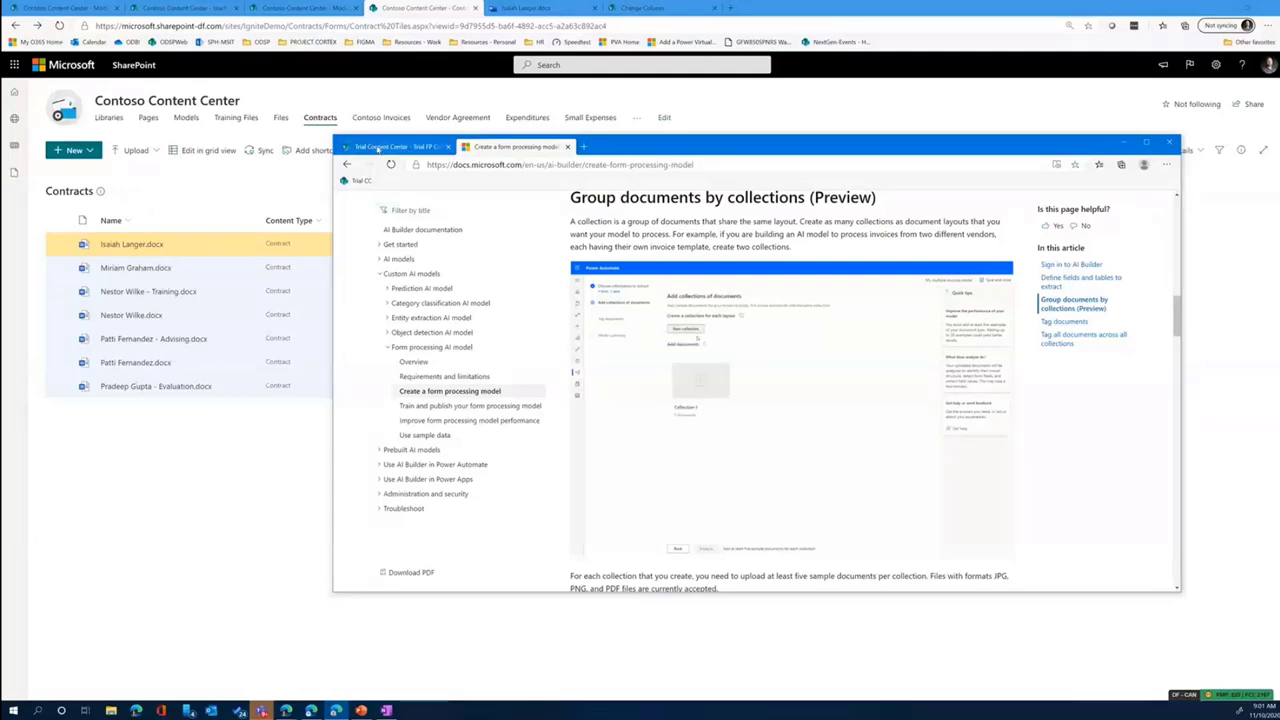
- Return to Trial FP Collections and review its six invoices with extracted numbers, dates and vendors
click(379, 146)
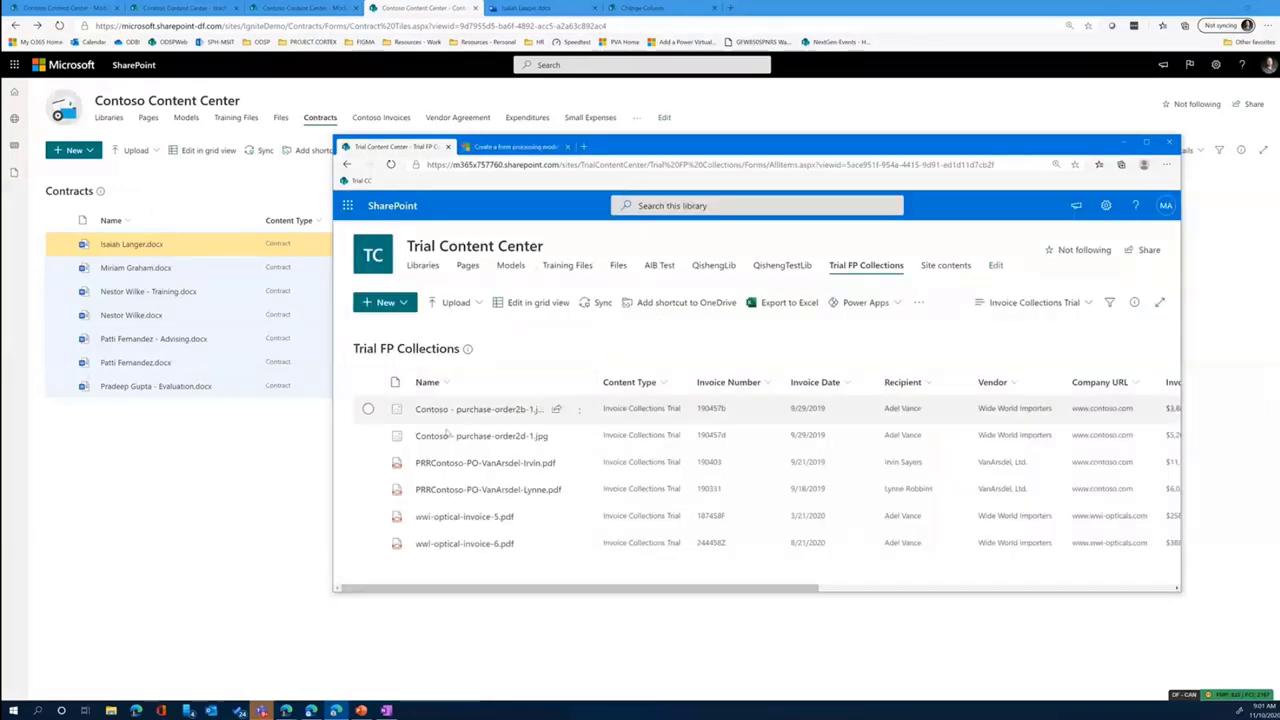
mouse_move(441, 497)
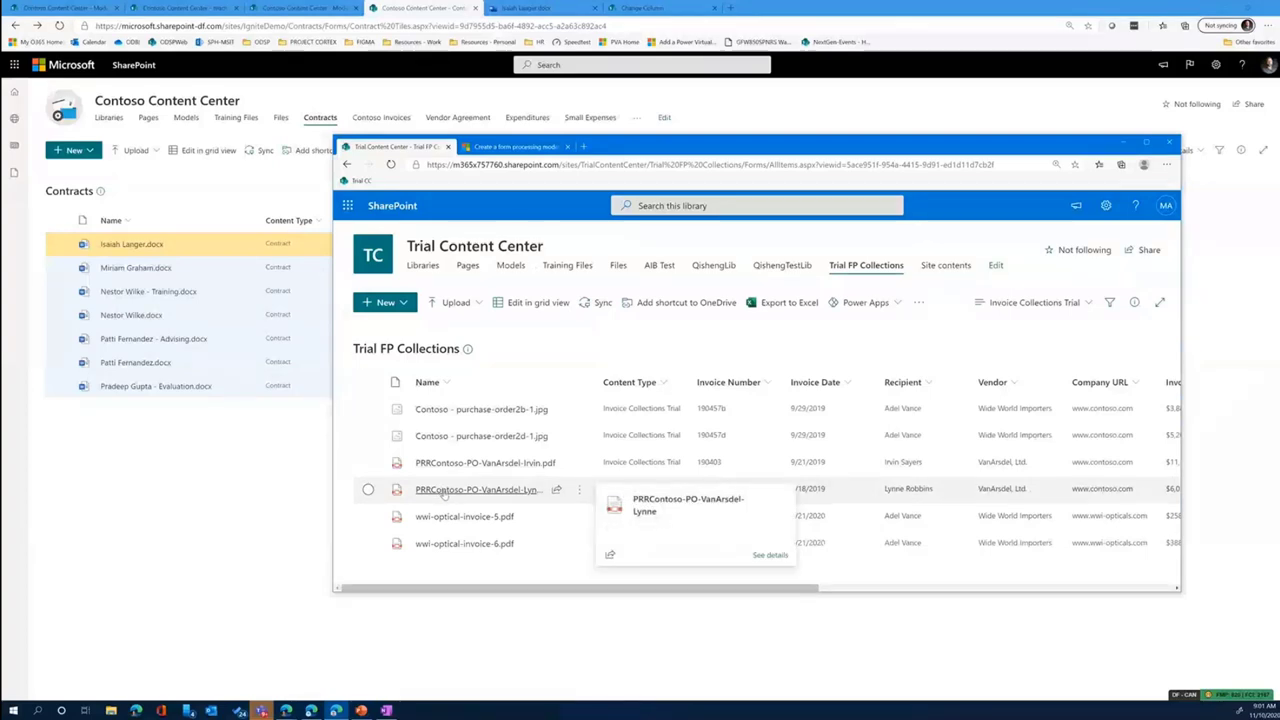
mouse_move(459, 519)
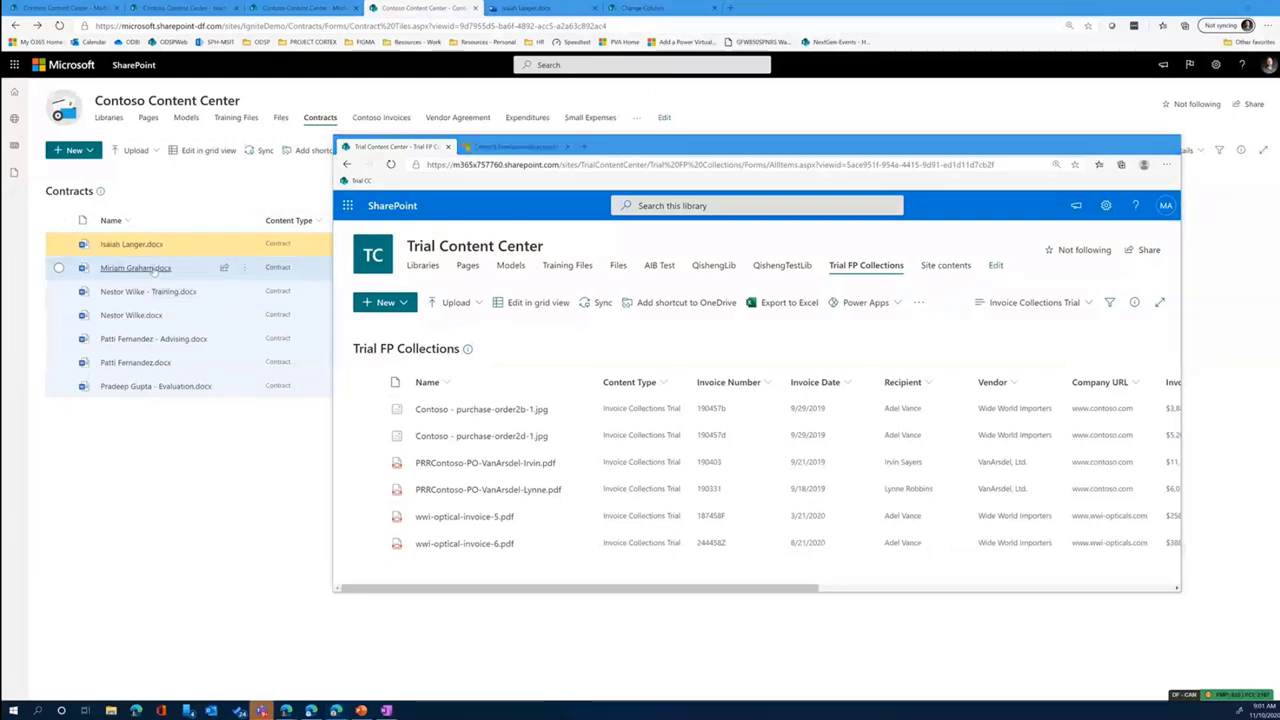
mouse_move(155, 270)
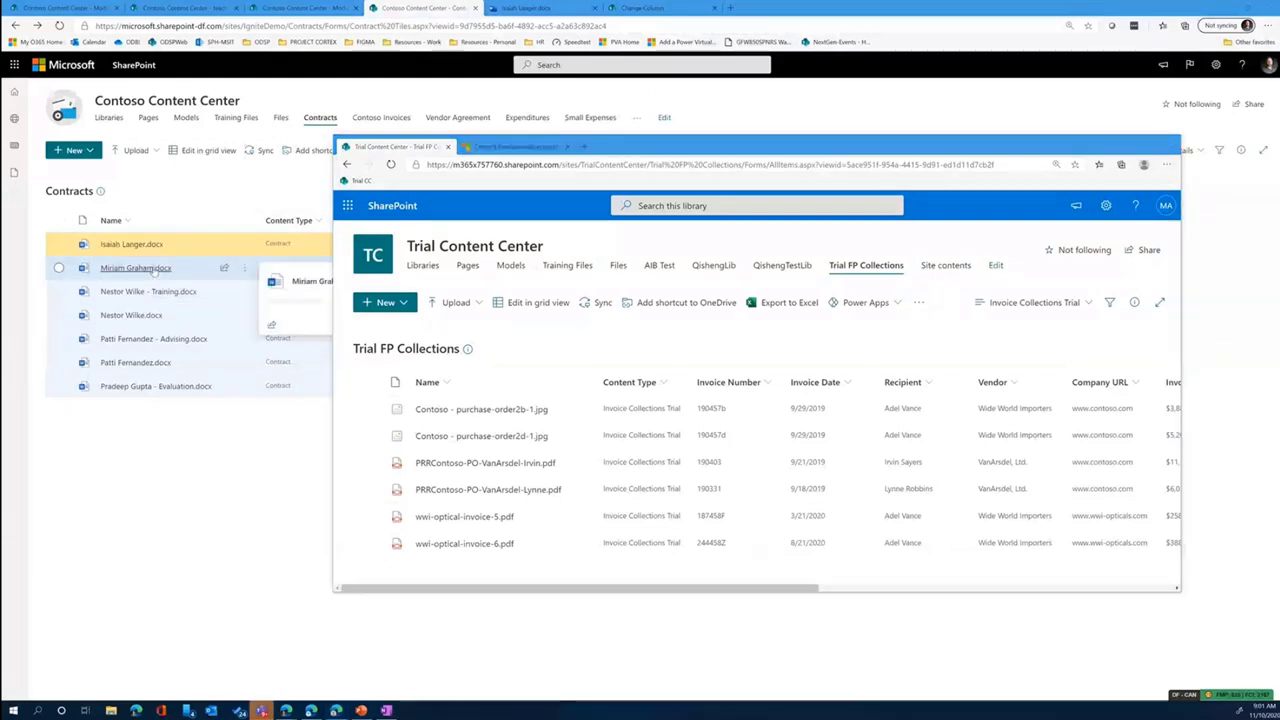